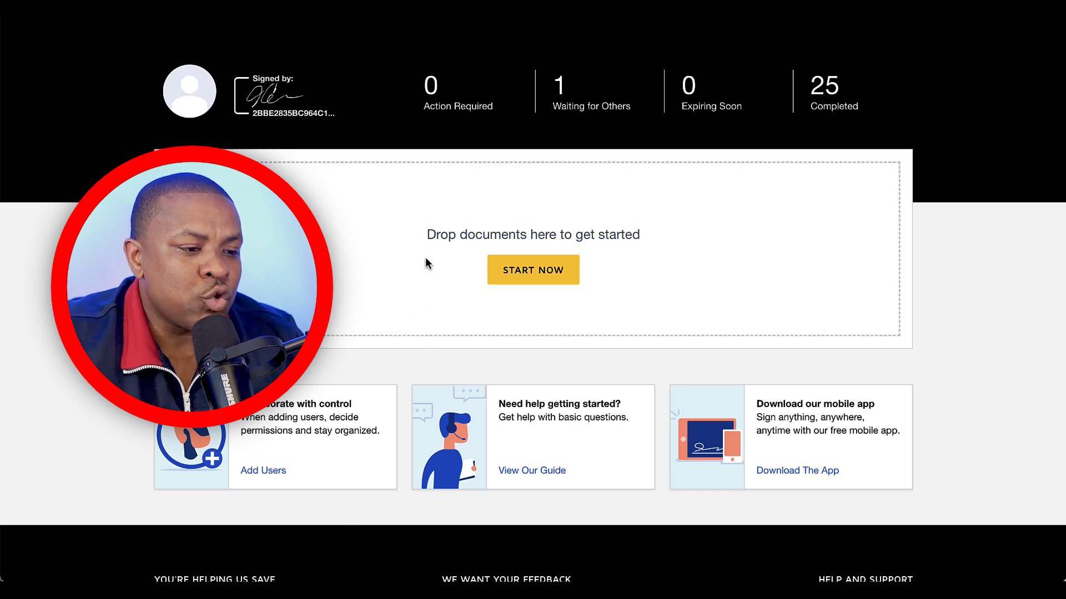
Upload AGREEMENT-TO-PURCHASE-REAL-ESTATE.pdf from the Wholesaling Agreements folder to start a new envelope.
click(28, 562)
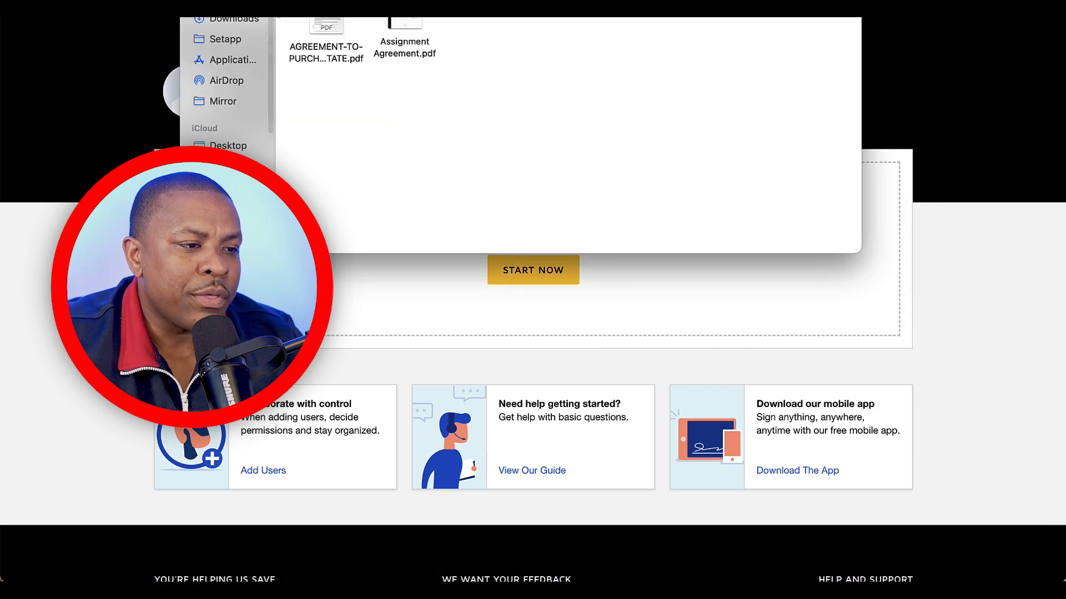
drag(517, 1, 542, 368)
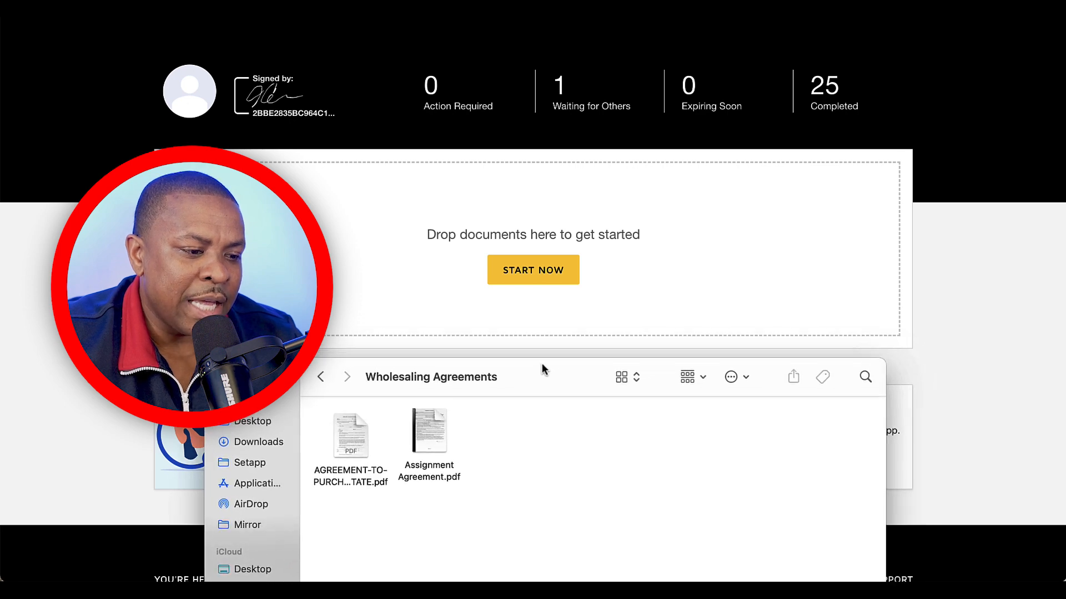
click(344, 432)
drag(344, 433, 532, 219)
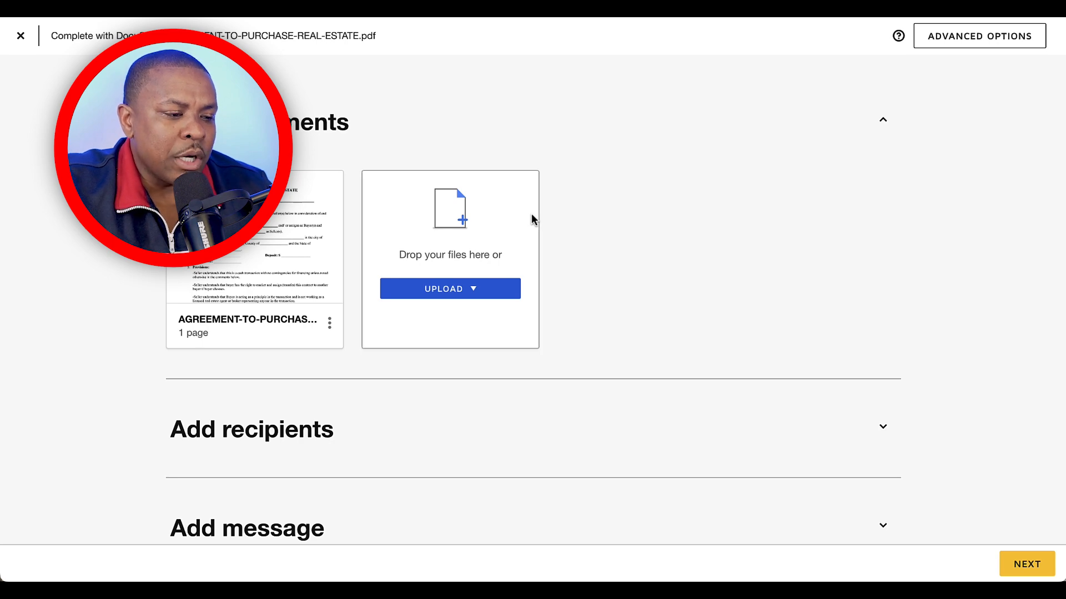
mouse_move(238, 273)
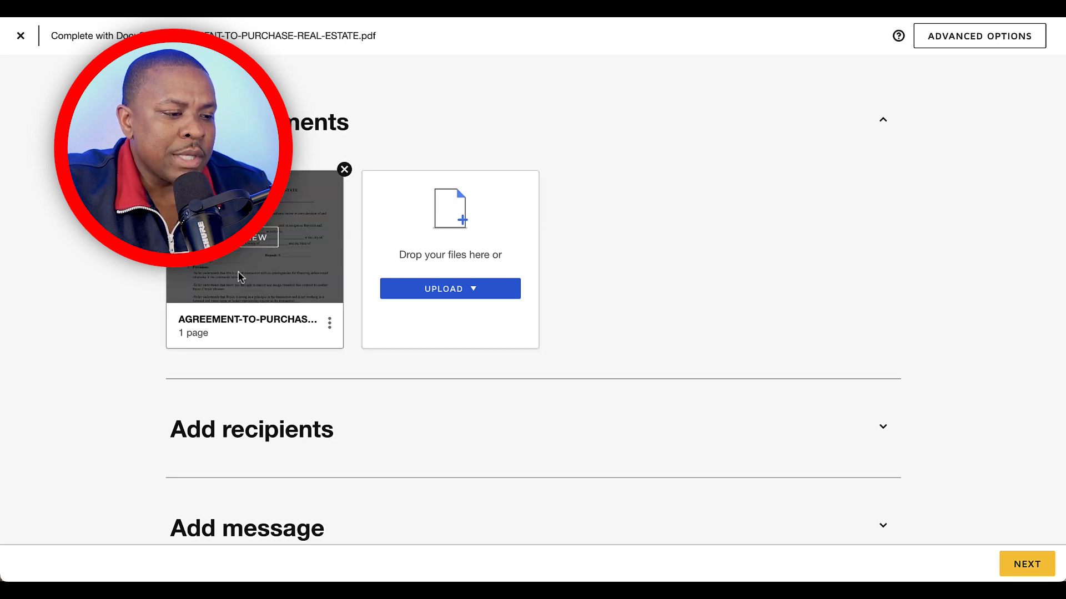
Fill in the first recipient with the name "Test" and a test e-mail address.
click(238, 439)
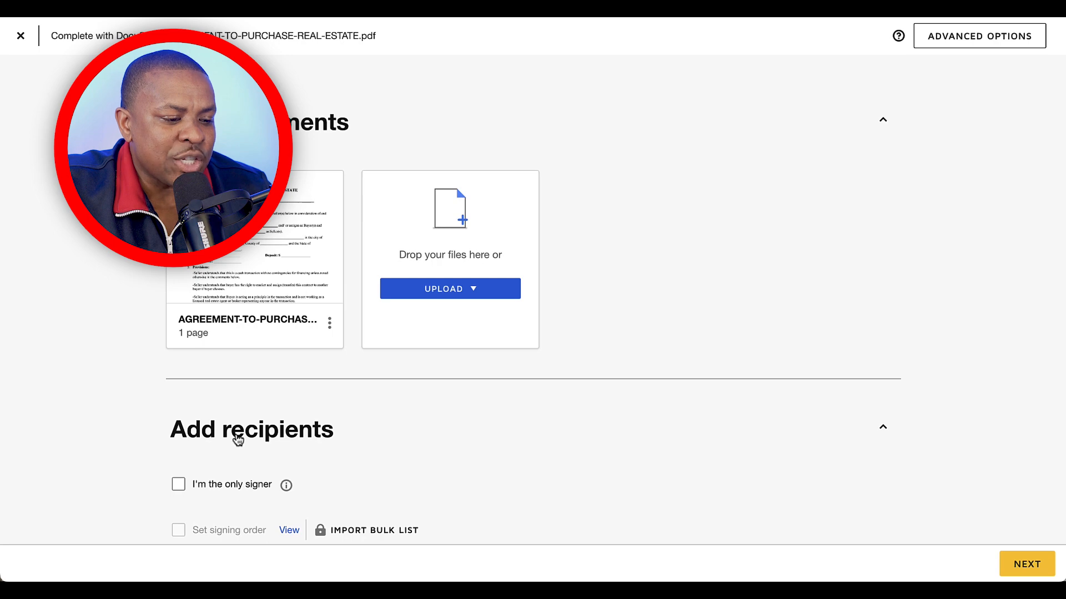
scroll(239, 440, down, 3)
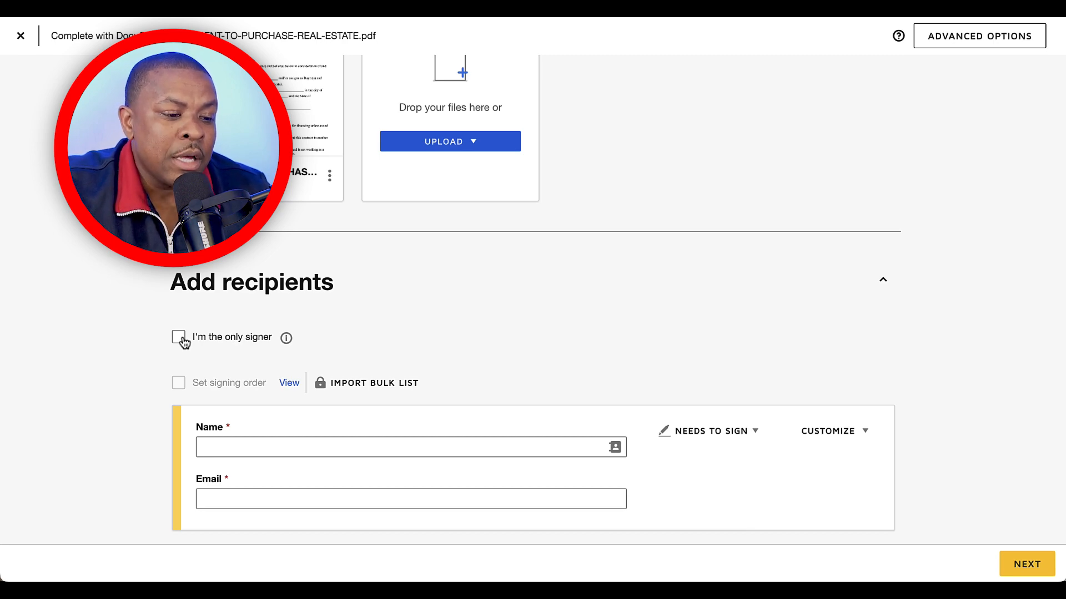
scroll(184, 343, down, 2)
scroll(184, 343, up, 2)
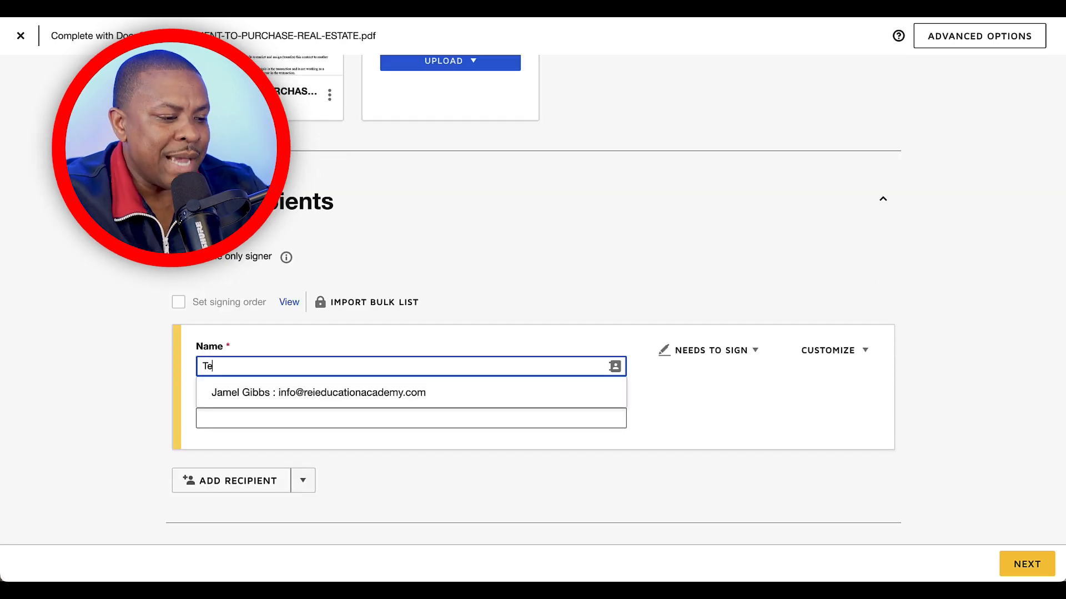
text(st)
click(219, 419)
text(test@test.com)
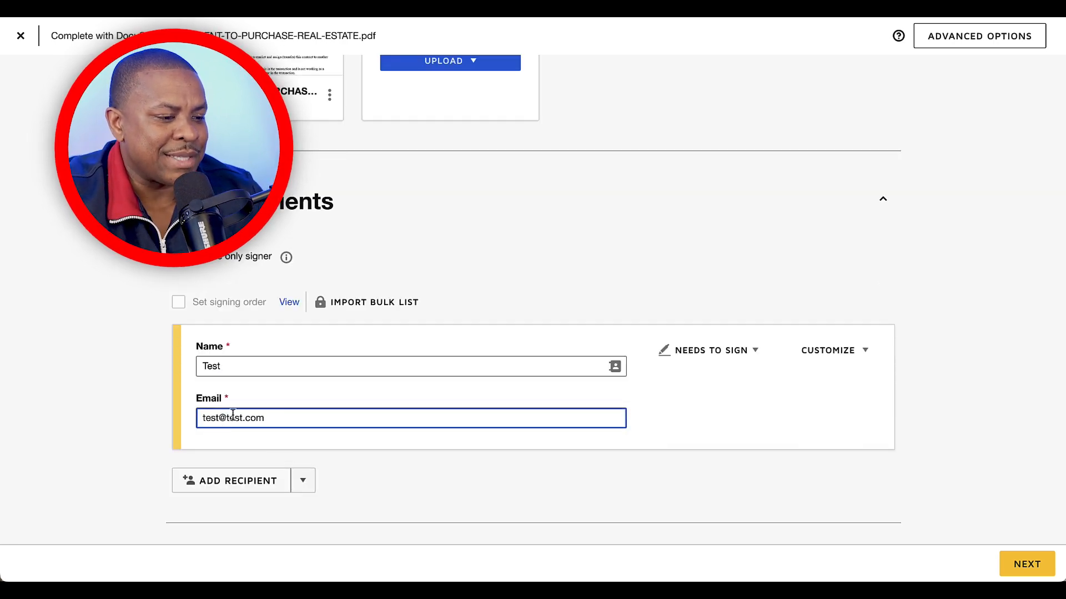
Add a second recipient, using the saved contact Mill Street Properties LLC.
scroll(281, 455, down, 2)
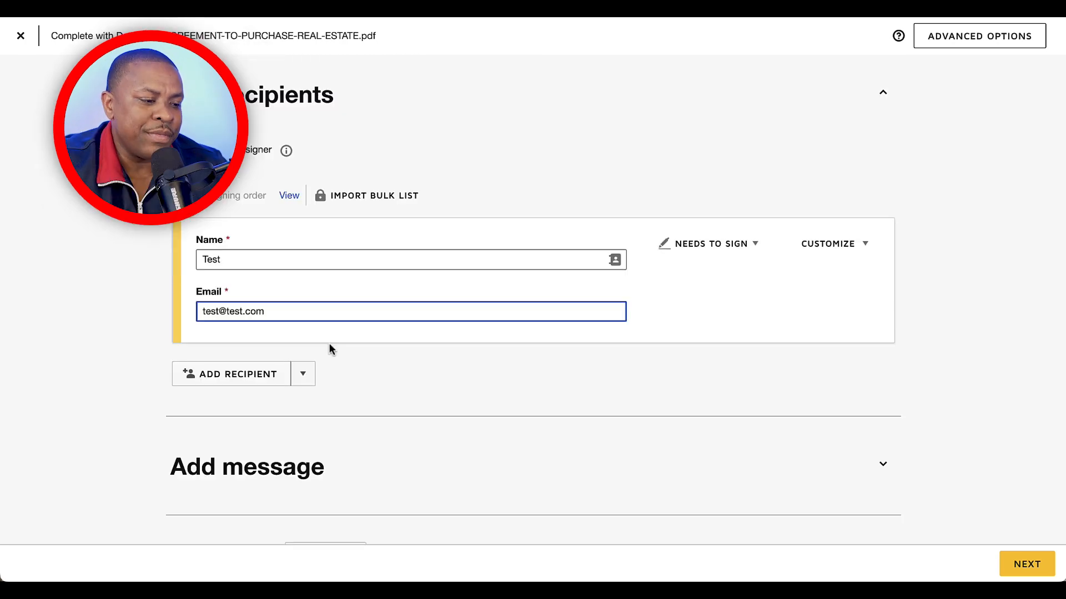
click(233, 375)
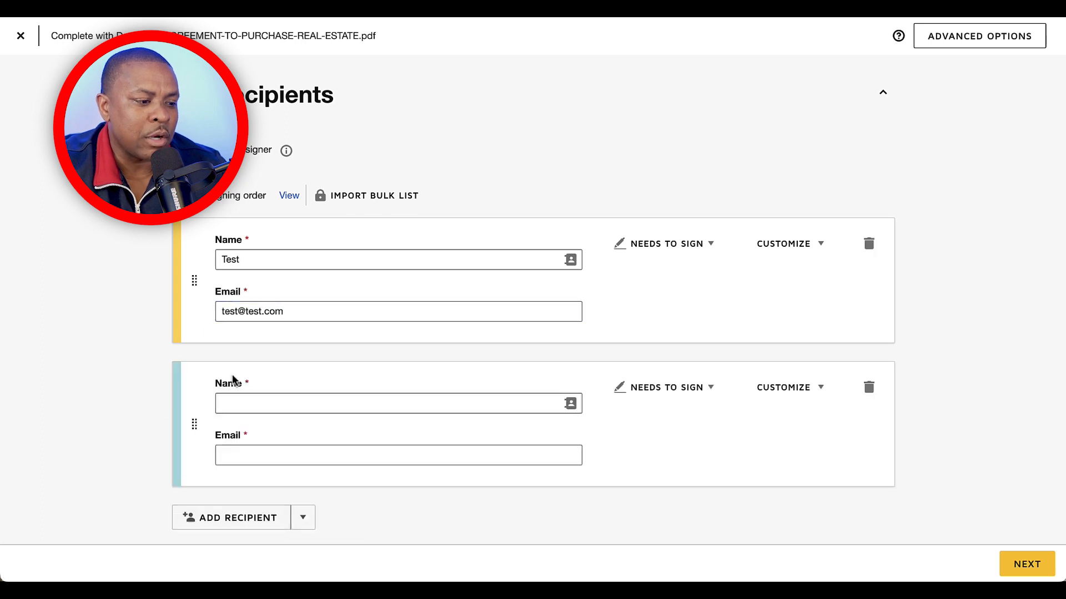
click(234, 405)
text(Mill)
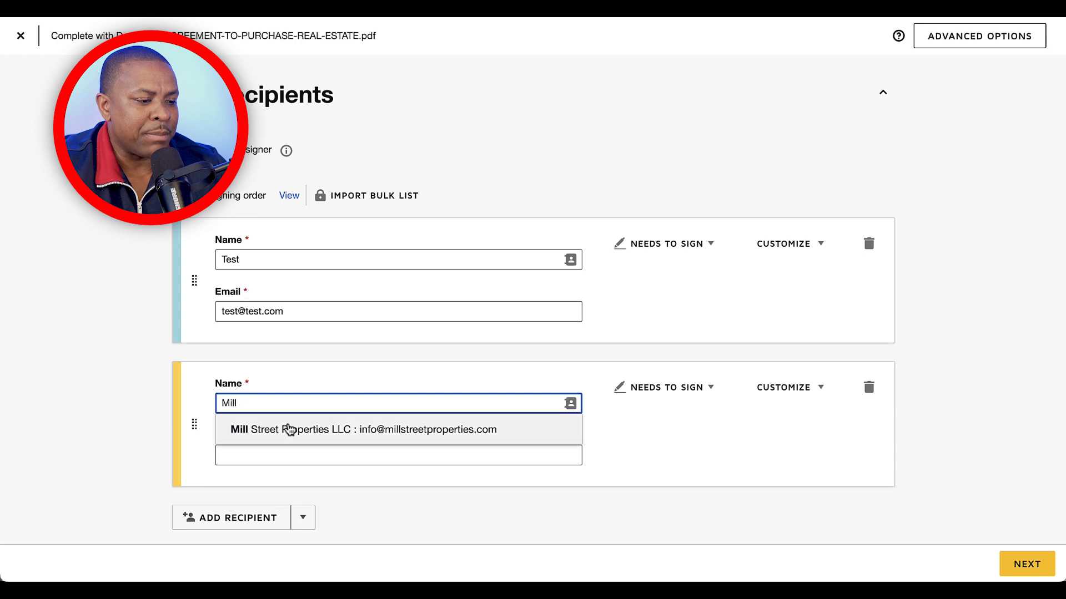
click(288, 430)
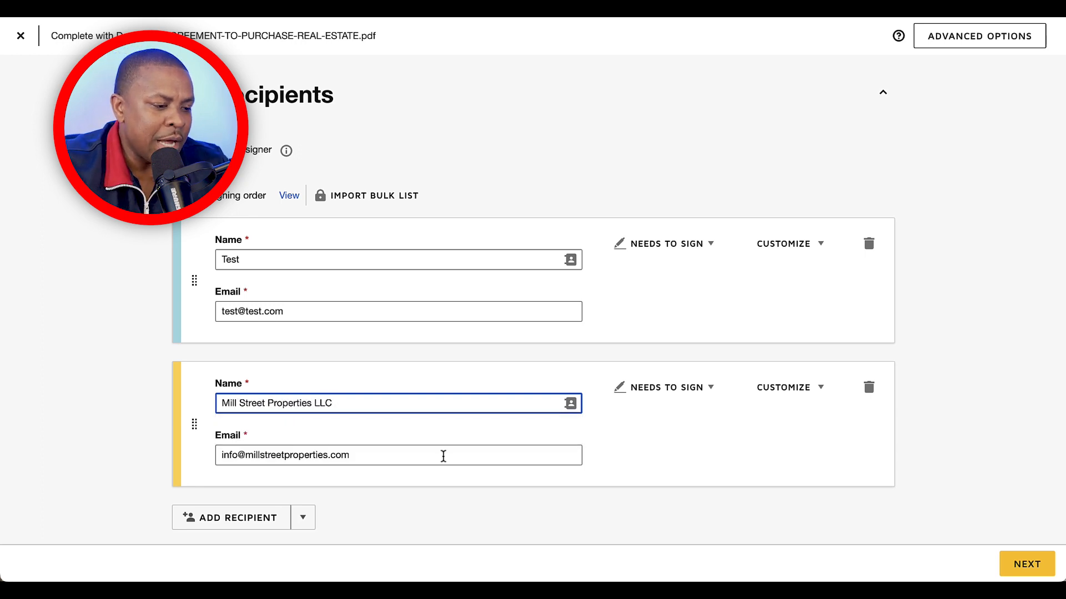
In the message section, replace the file name in the email subject with "Agreement on" followed by the property's street address.
scroll(444, 457, down, 3)
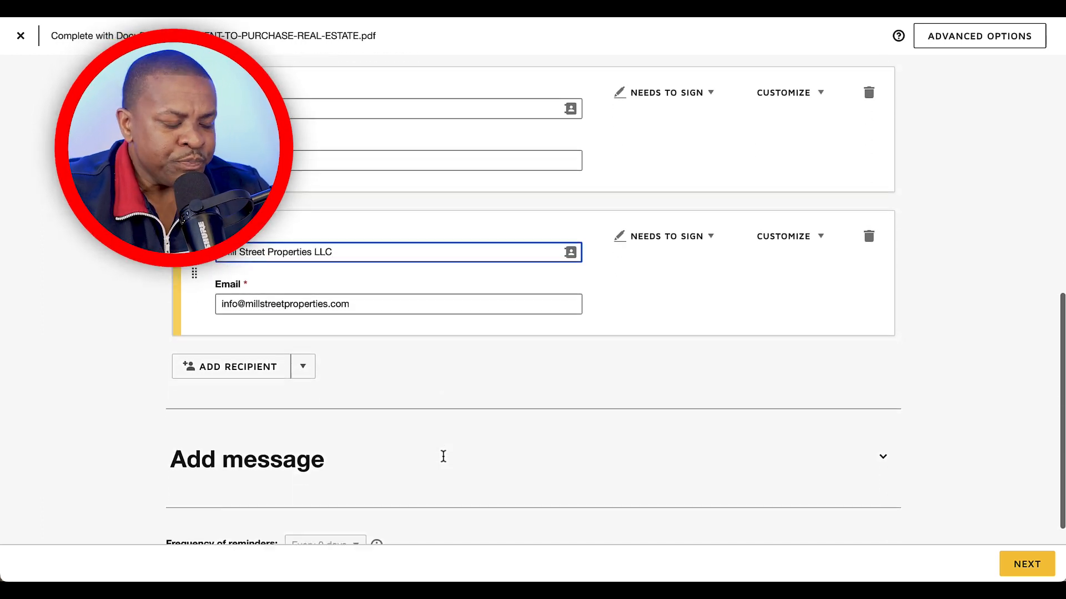
click(300, 452)
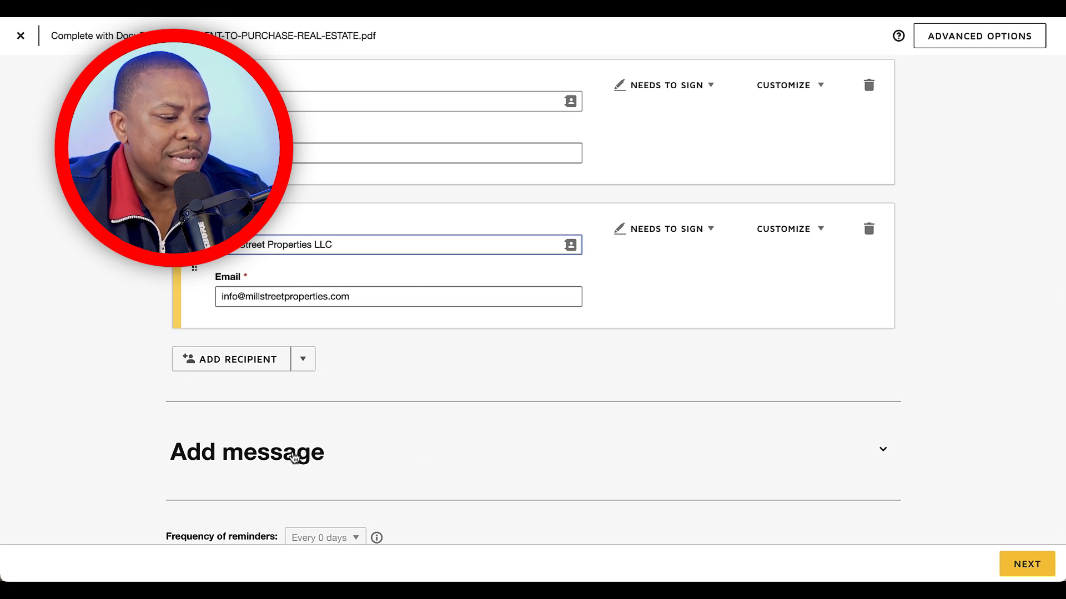
click(519, 530)
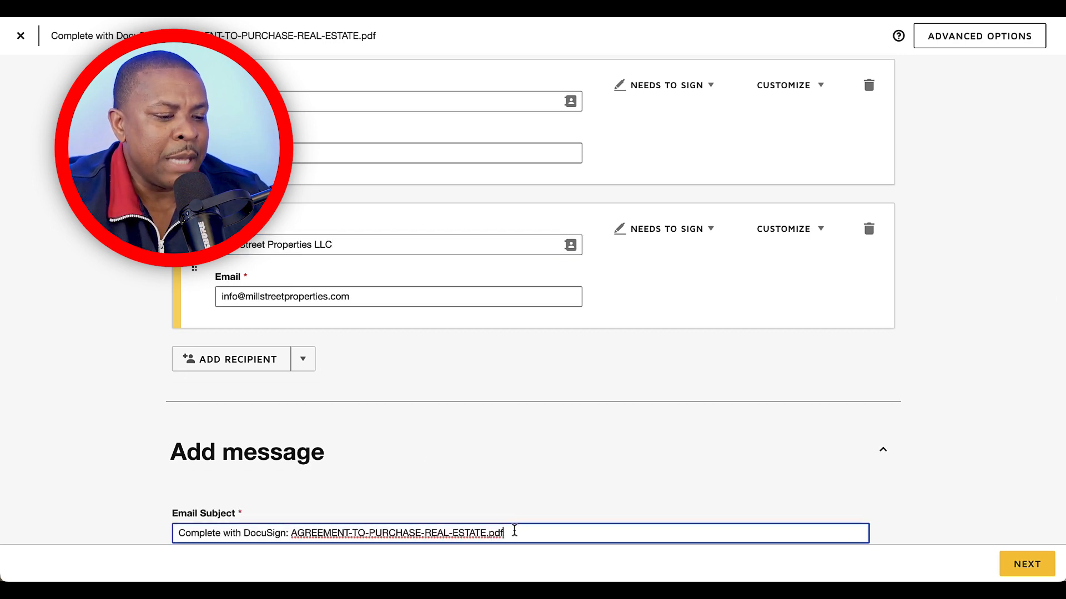
drag(504, 533, 291, 534)
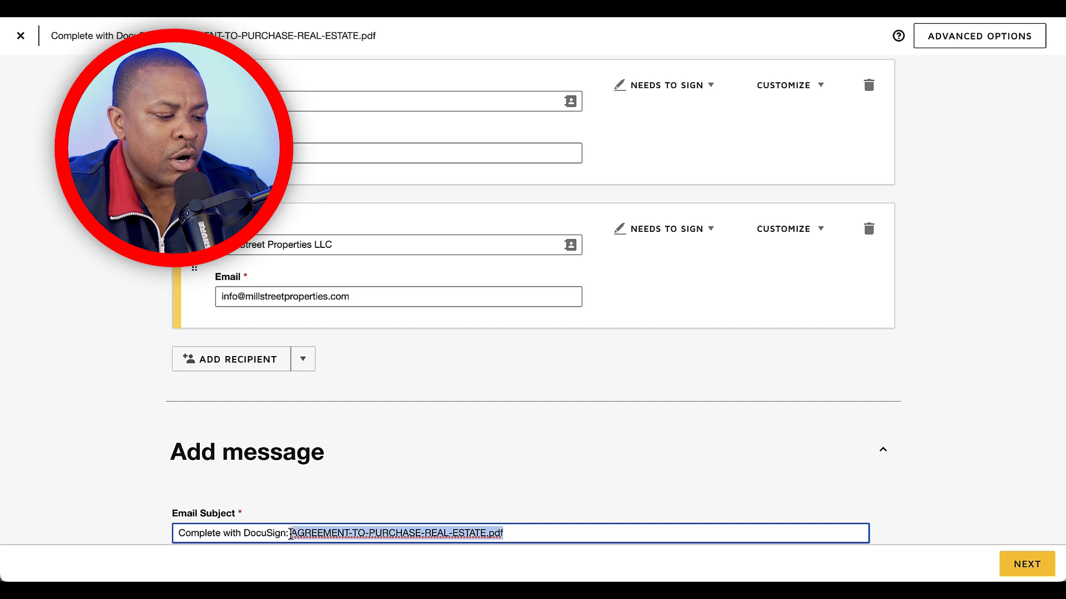
text(Agreement on)
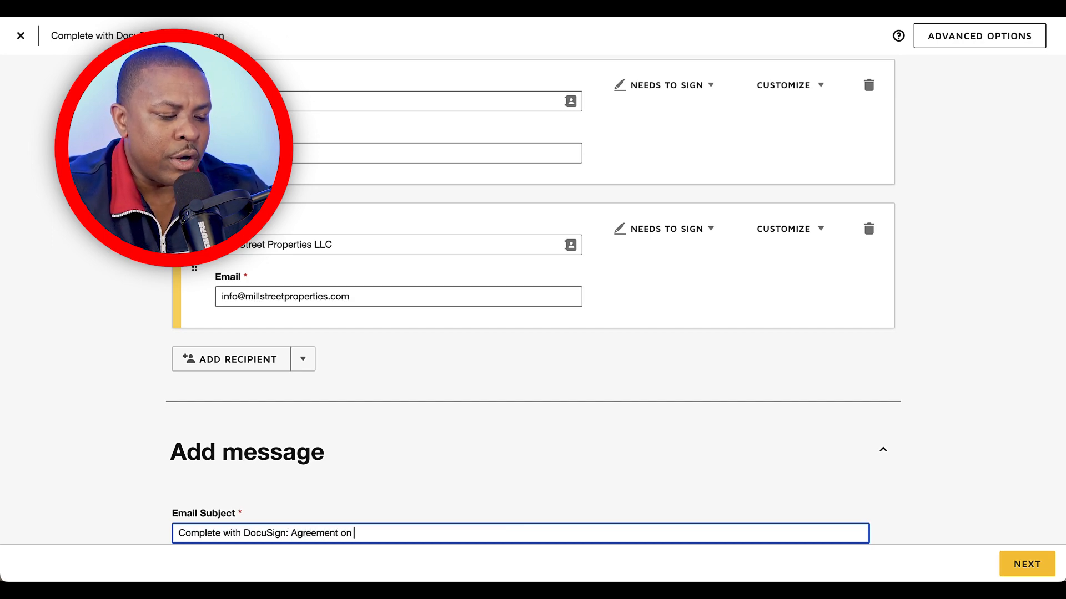
text( 123 Main Street)
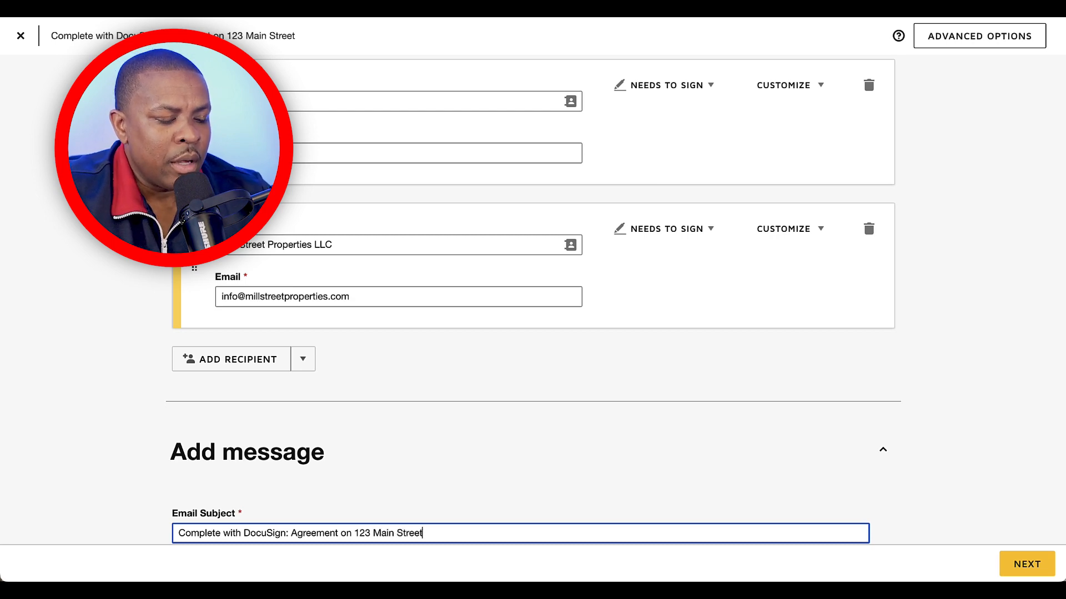
drag(354, 534, 424, 535)
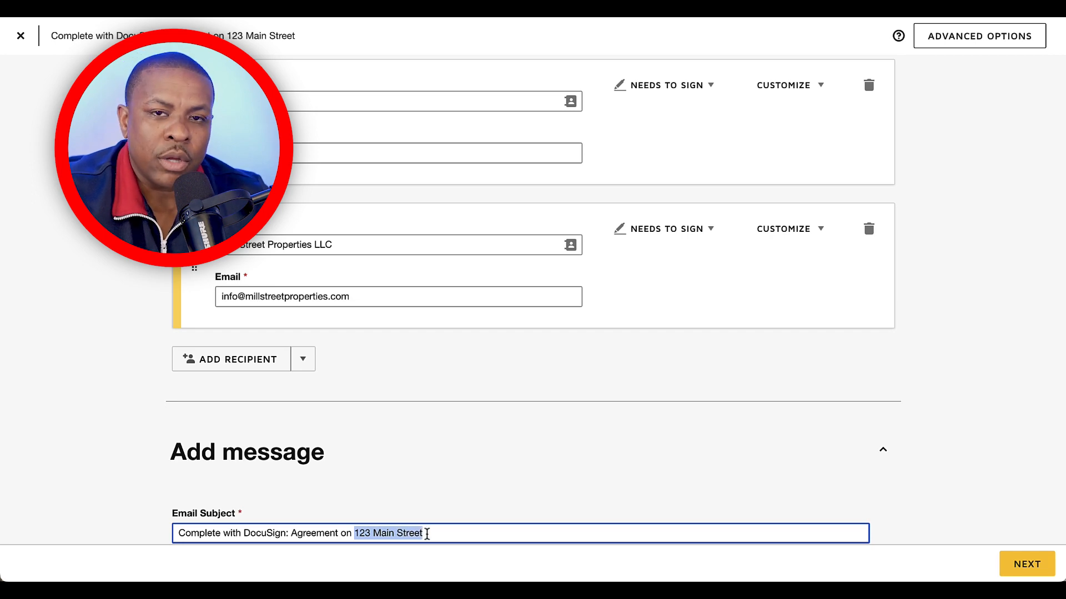
Write the email message "Hi, It was a pleasure speaking with you today. I've attached the agreement to purchase your property as promised. Please review and sign.".
scroll(427, 534, down, 3)
click(271, 471)
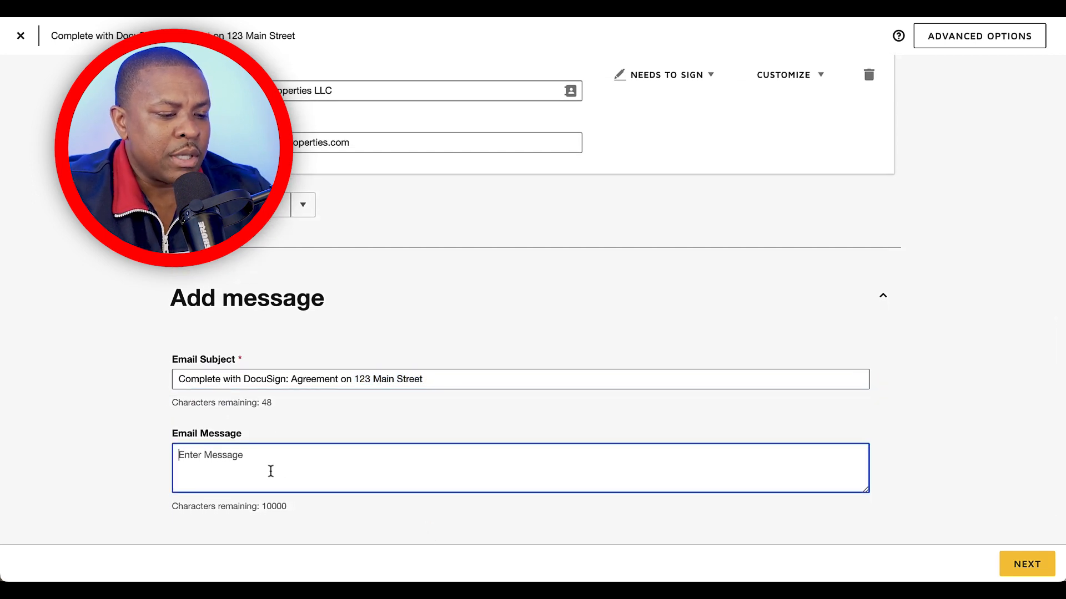
text(Please)
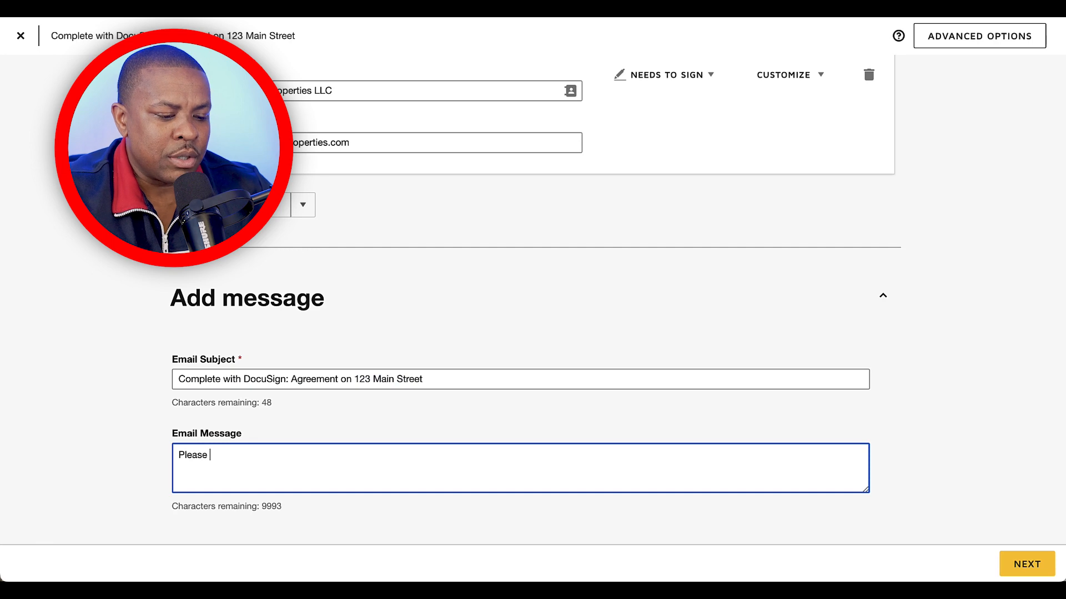
text( revie)
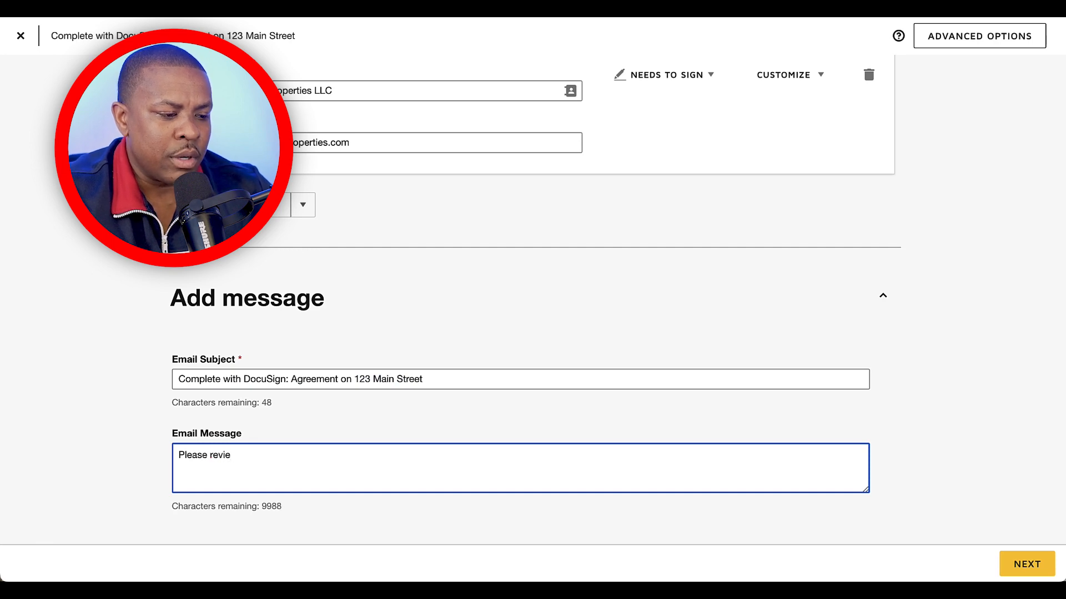
text(w and sign.)
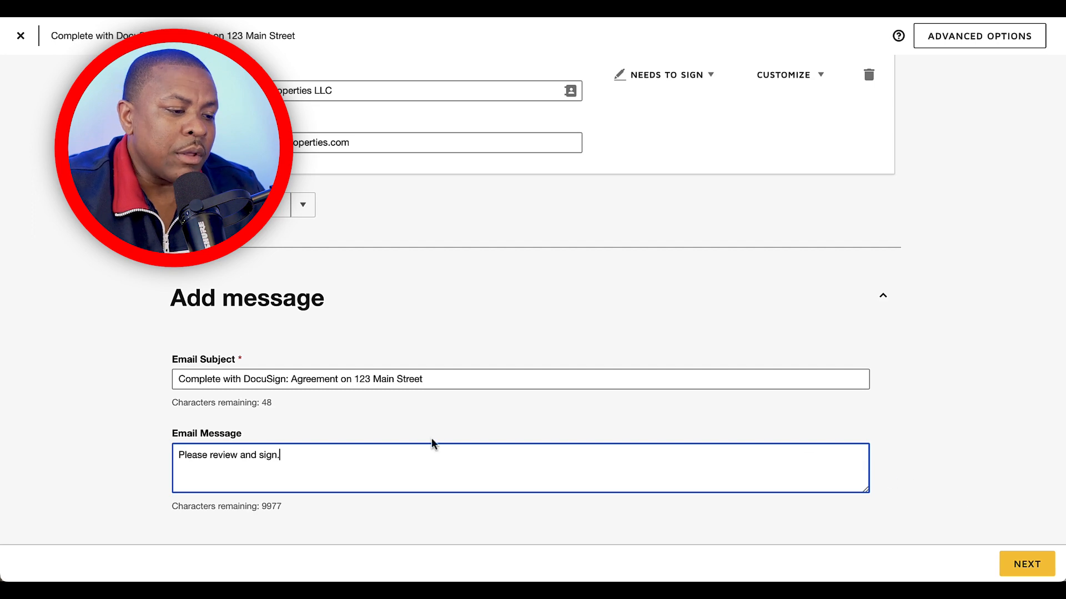
key(Return)
key(Return)
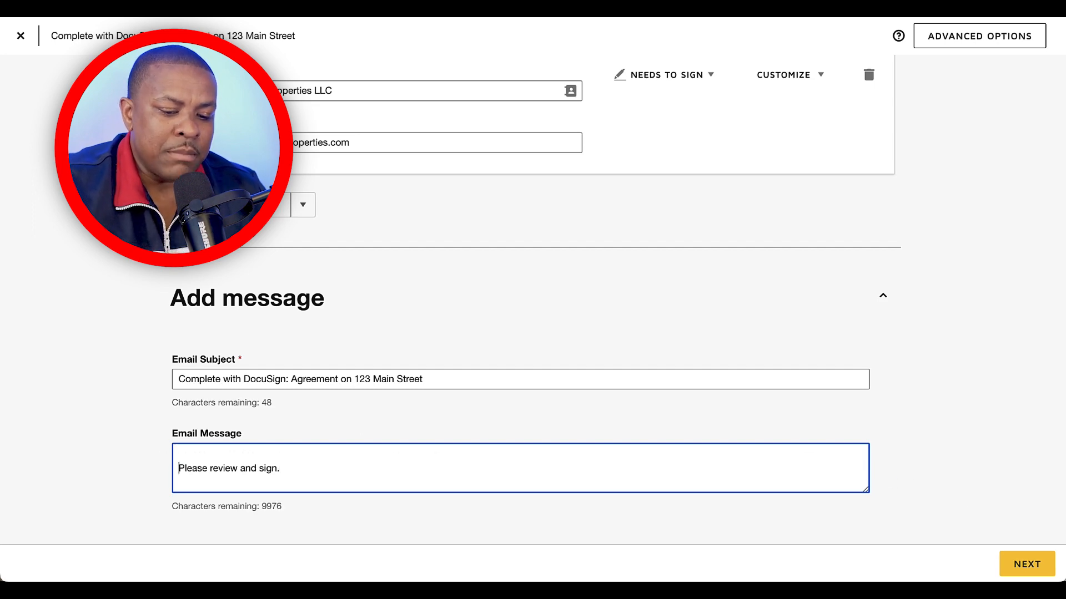
text(It was a pleasure speaking with you today.  I've attached the agreement to purchase your property as promised.)
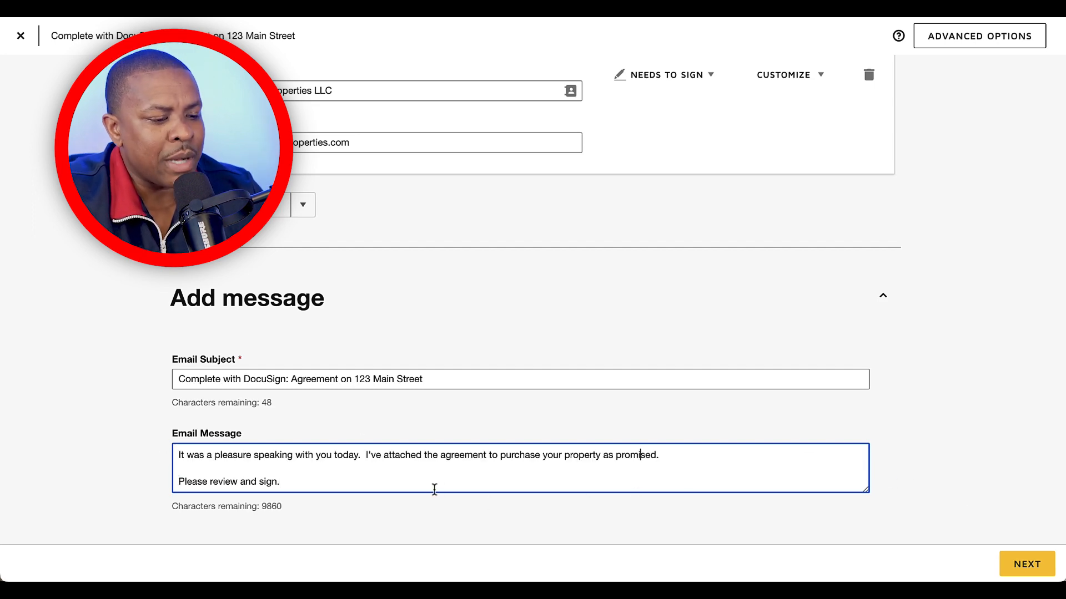
drag(426, 486, 261, 404)
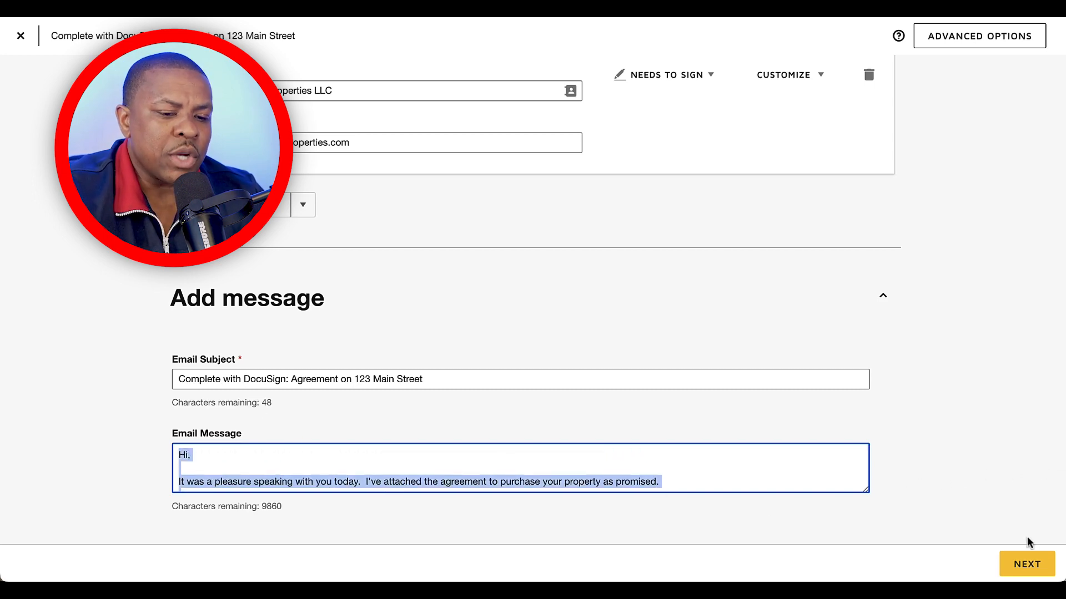
Proceed to field placement and put Text fields on the State and County blanks and a Date Signed field on the Date blank.
click(1017, 566)
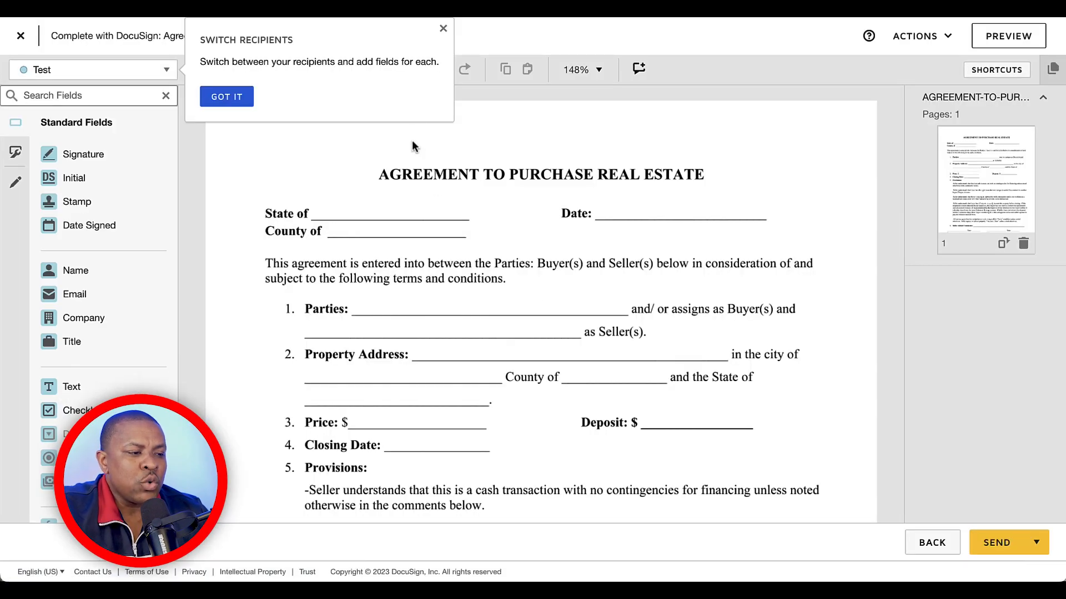
click(443, 29)
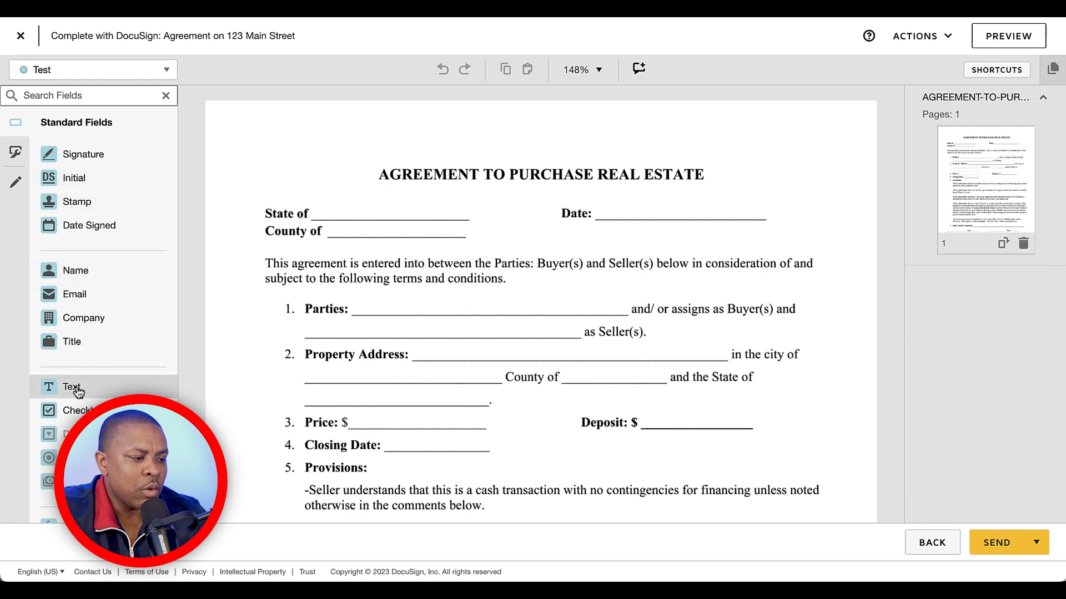
drag(71, 390, 327, 208)
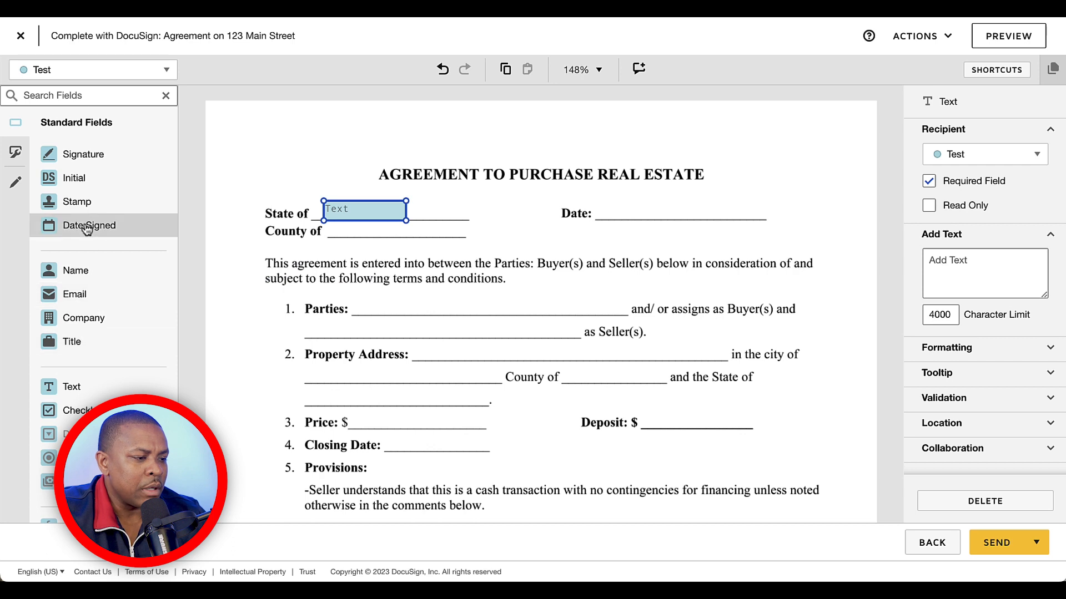
drag(86, 227, 619, 209)
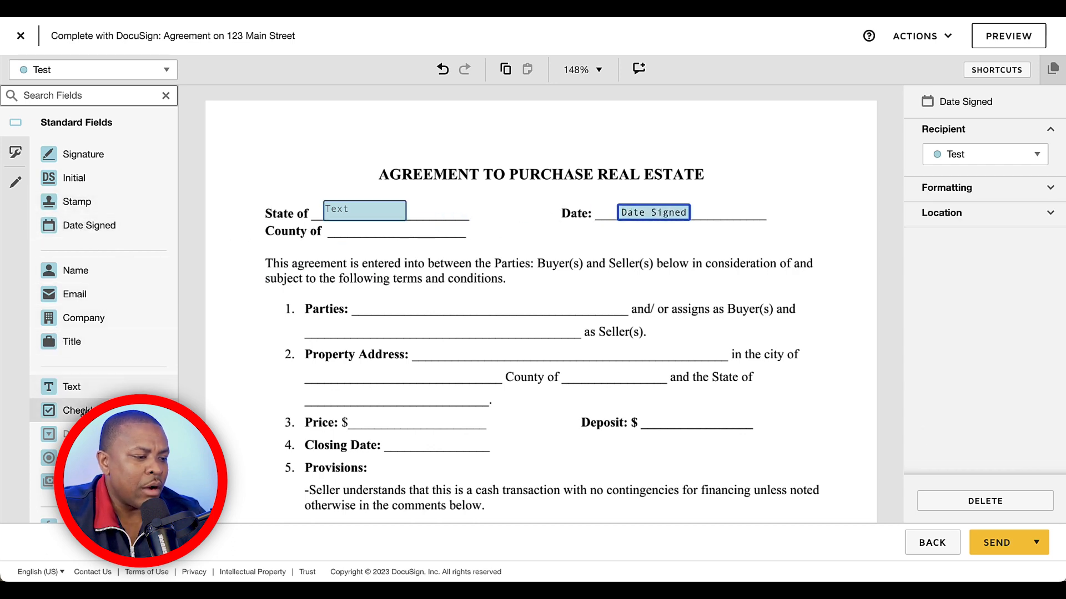
mouse_move(77, 395)
mouse_down()
mouse_move(314, 263)
mouse_move(340, 228)
mouse_up()
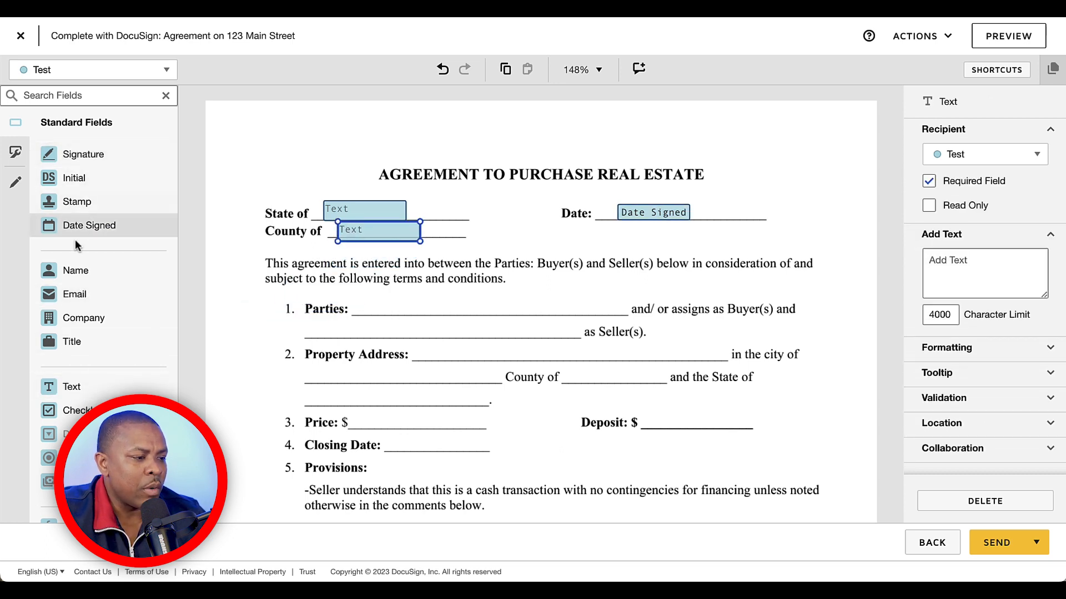
Place Name fields on both Parties blanks and a Text field on the Property Address blank for the recipient Test.
drag(72, 272, 353, 307)
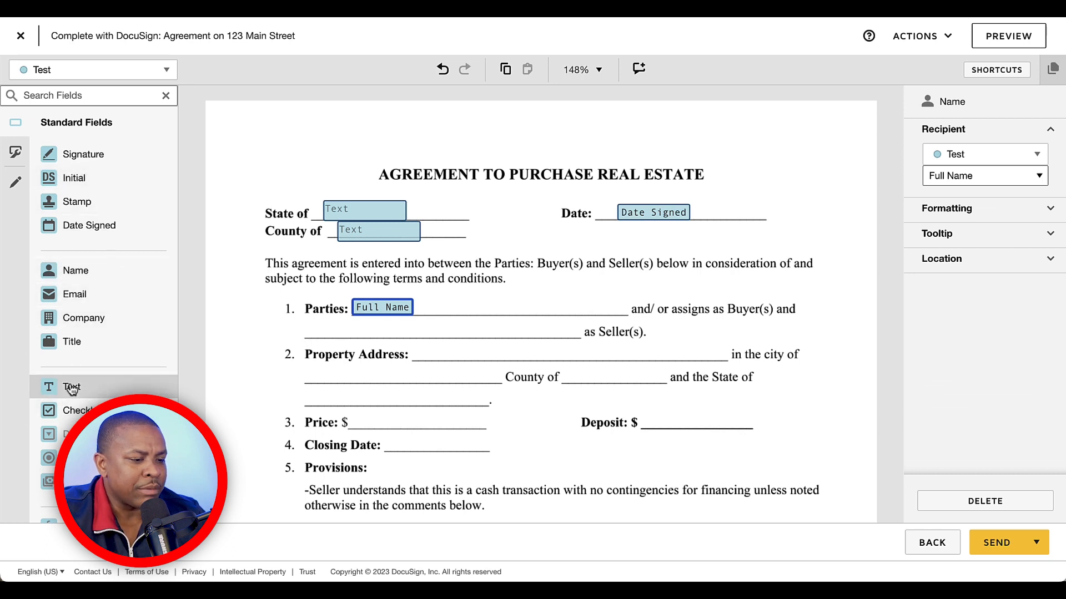
drag(71, 387, 417, 345)
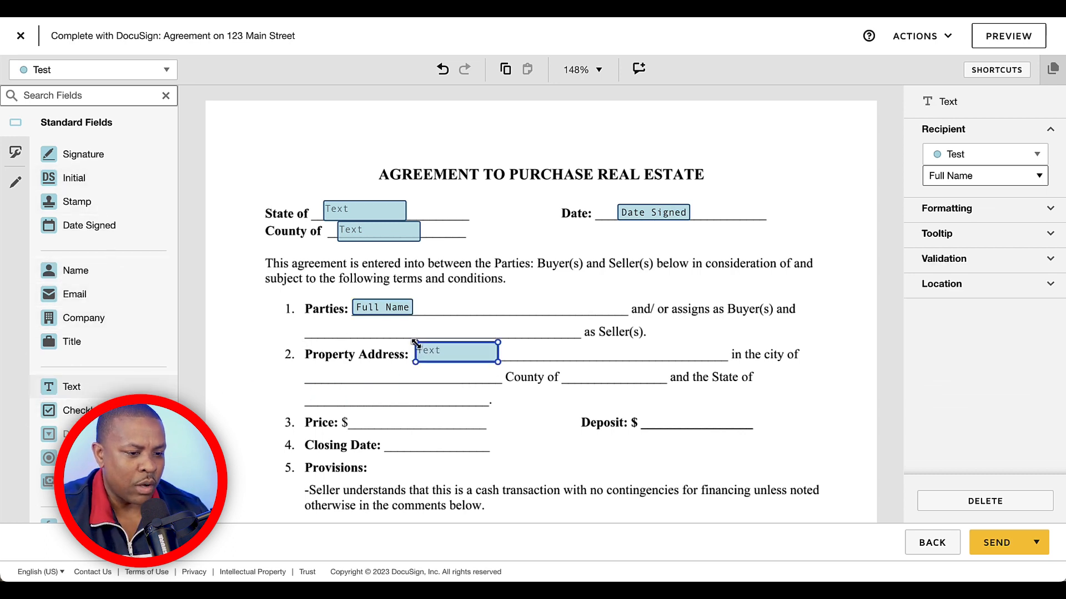
drag(78, 270, 310, 330)
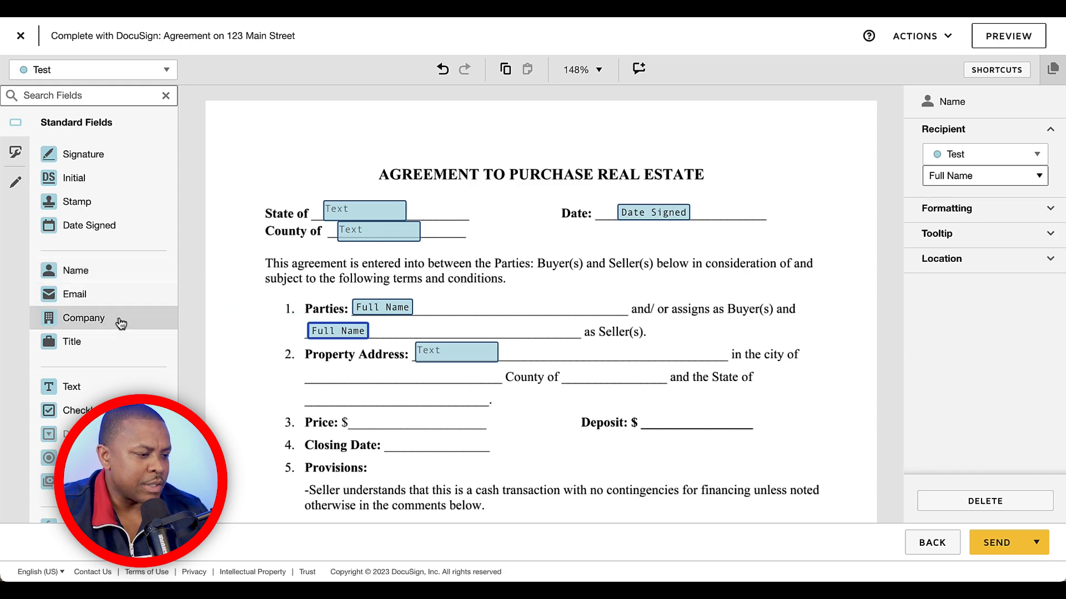
scroll(555, 419, down, 5)
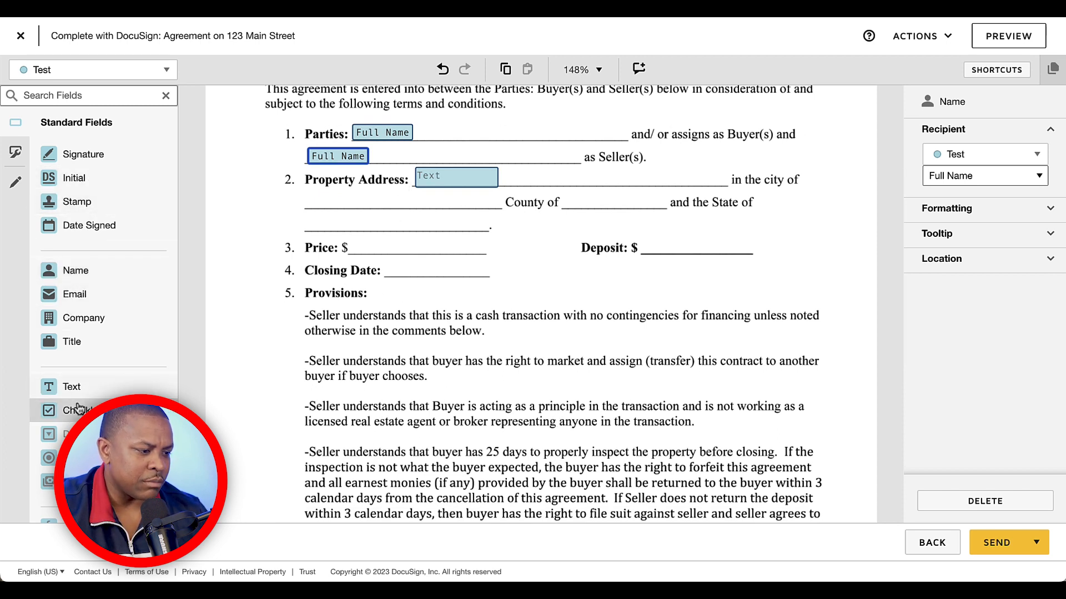
Place Text fields on the Price blank and the Seller Added Comments line for the recipient Test.
drag(70, 386, 357, 237)
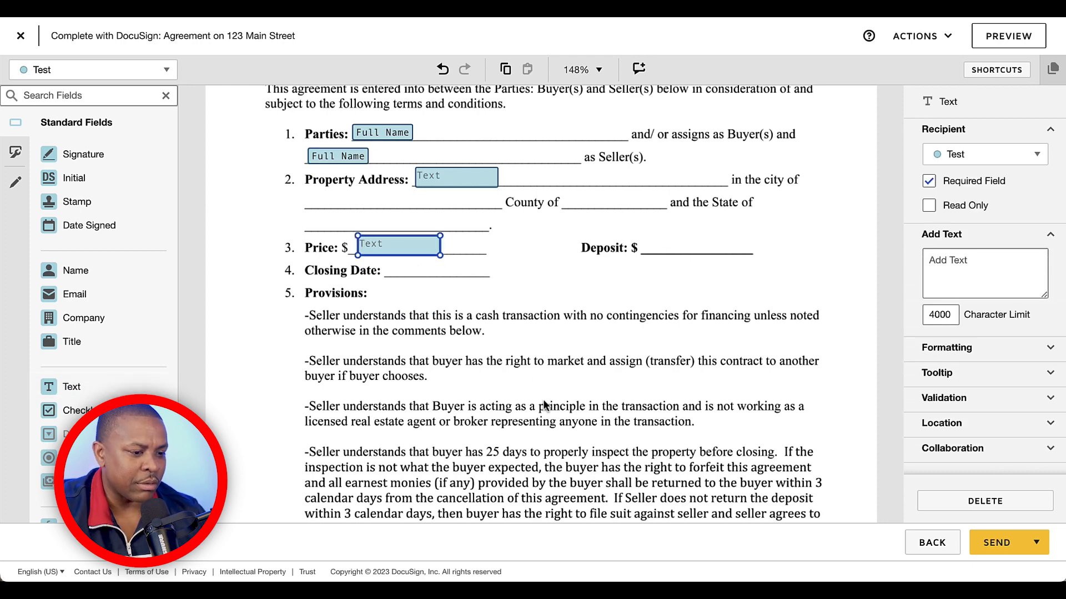
scroll(543, 404, down, 4)
scroll(543, 404, up, 1)
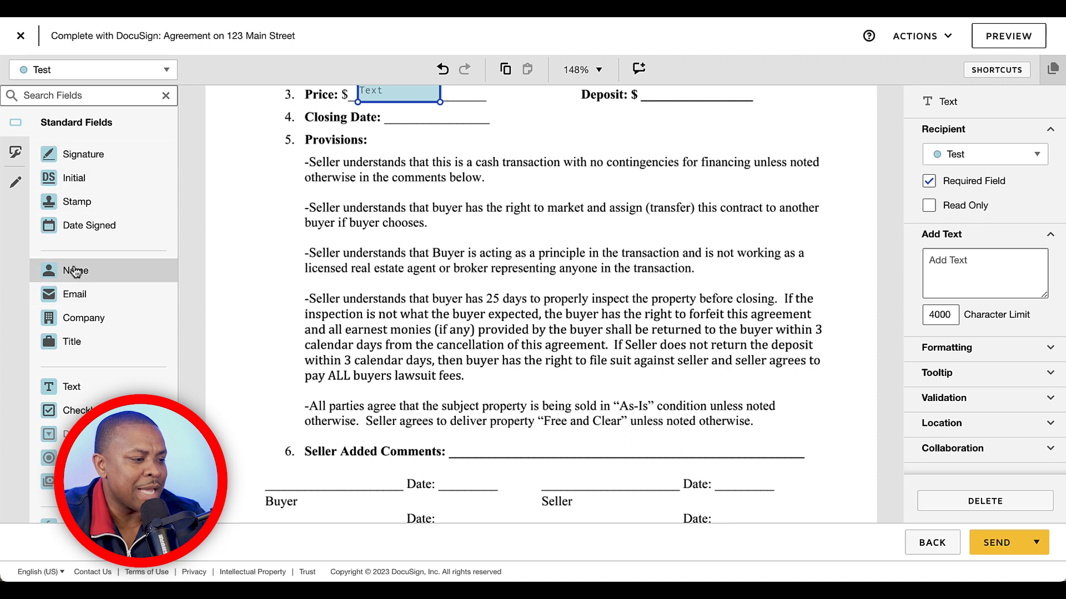
drag(71, 387, 450, 447)
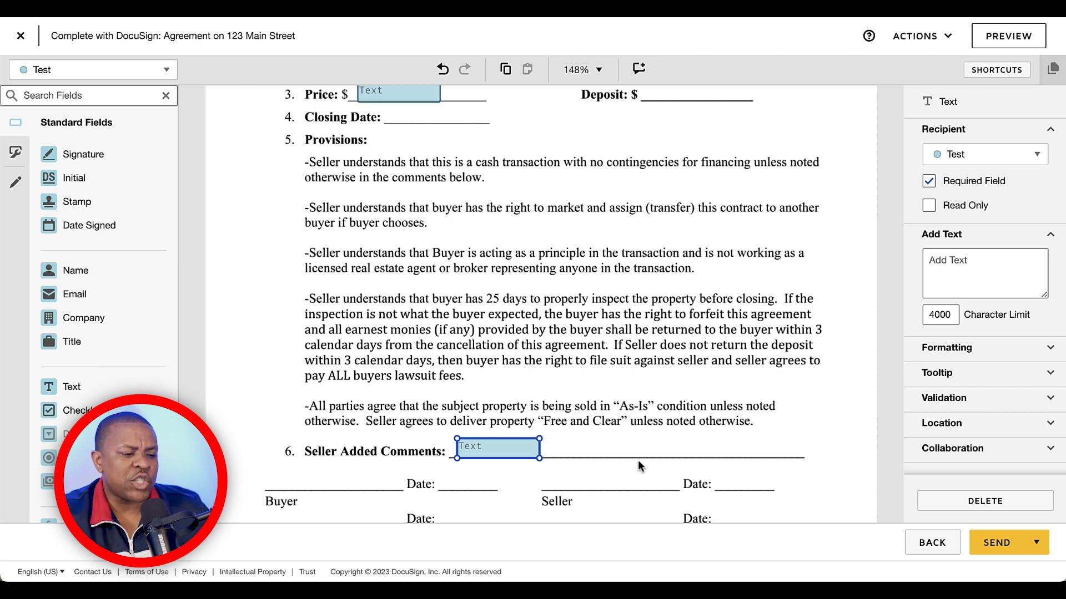
Prefill the State field with "North Carolina" and the County field below the agreement title with "Anywhere".
scroll(638, 460, up, 1)
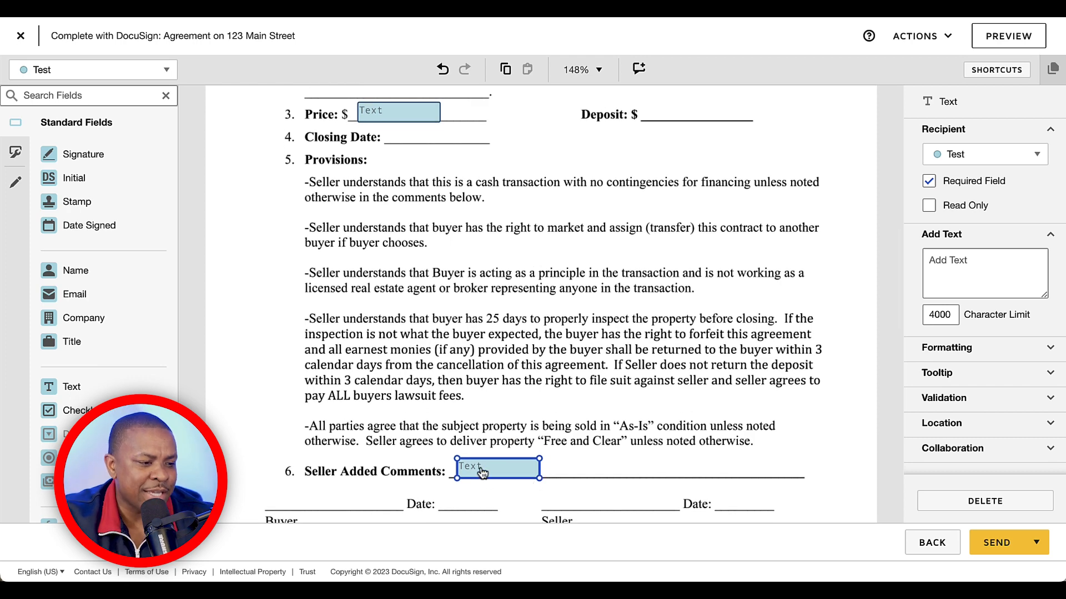
scroll(480, 472, up, 5)
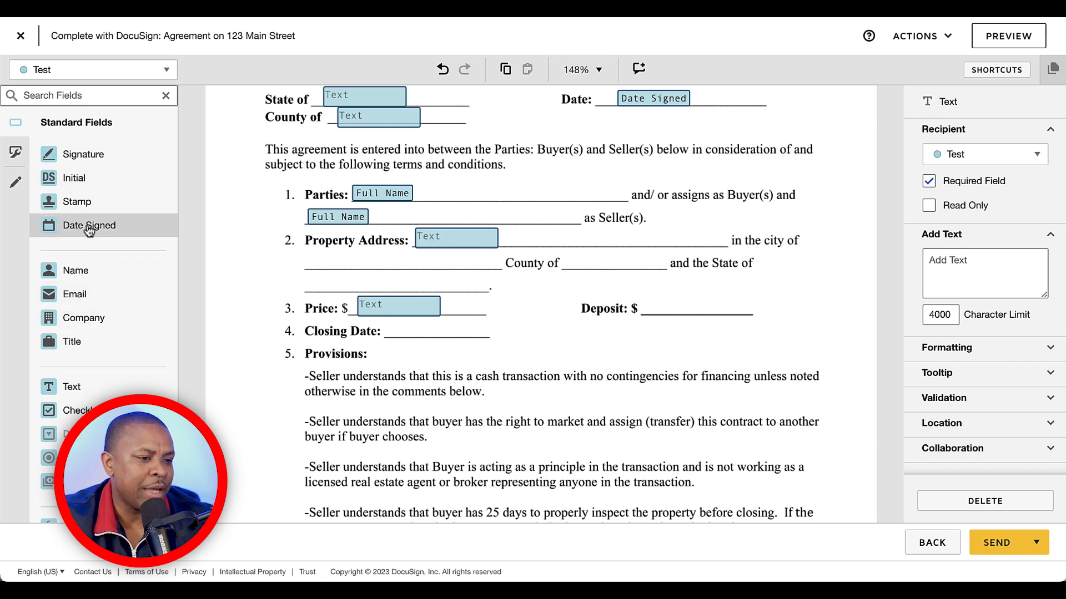
scroll(735, 309, up, 2)
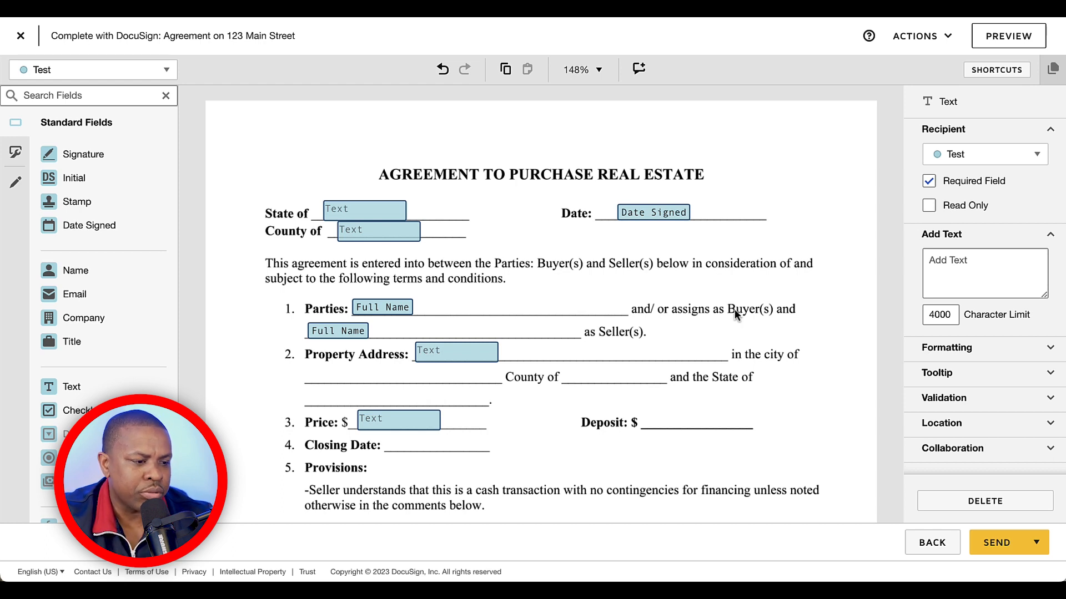
double_click(346, 214)
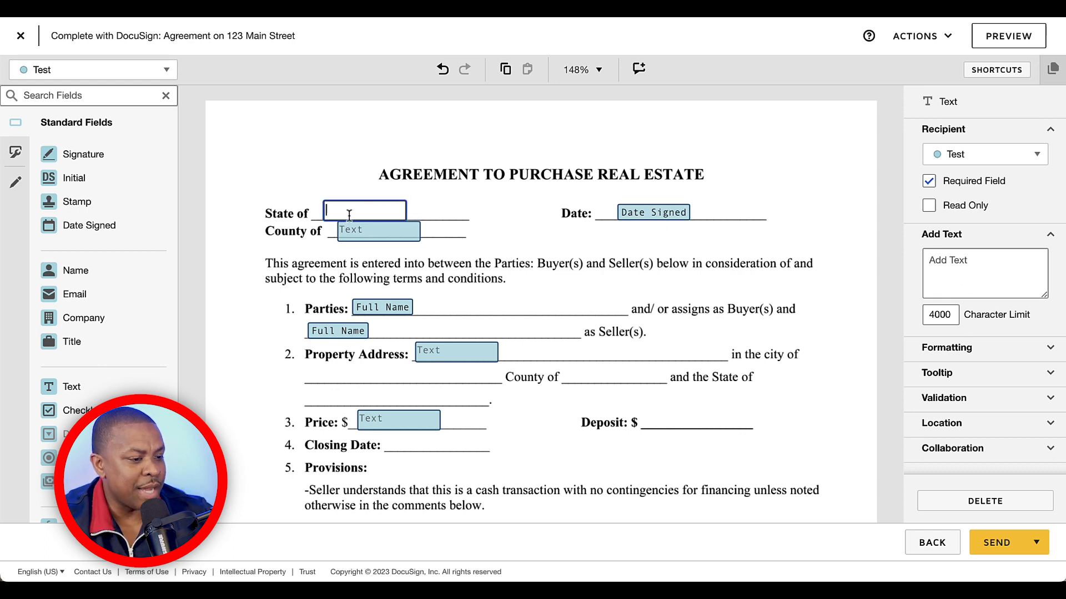
text(North Carolina)
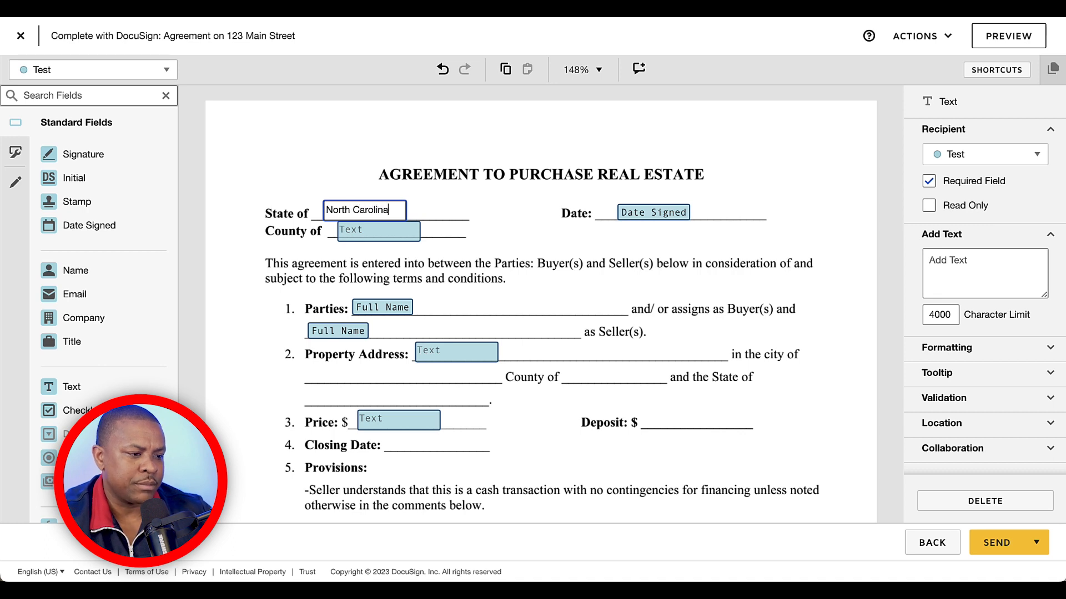
double_click(381, 232)
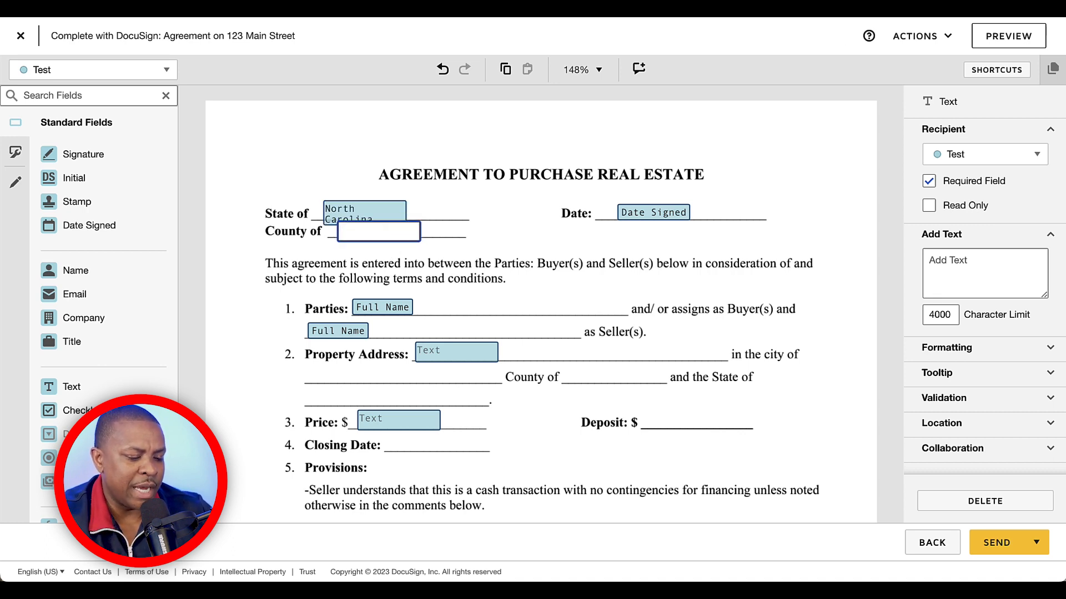
text(Anywhere)
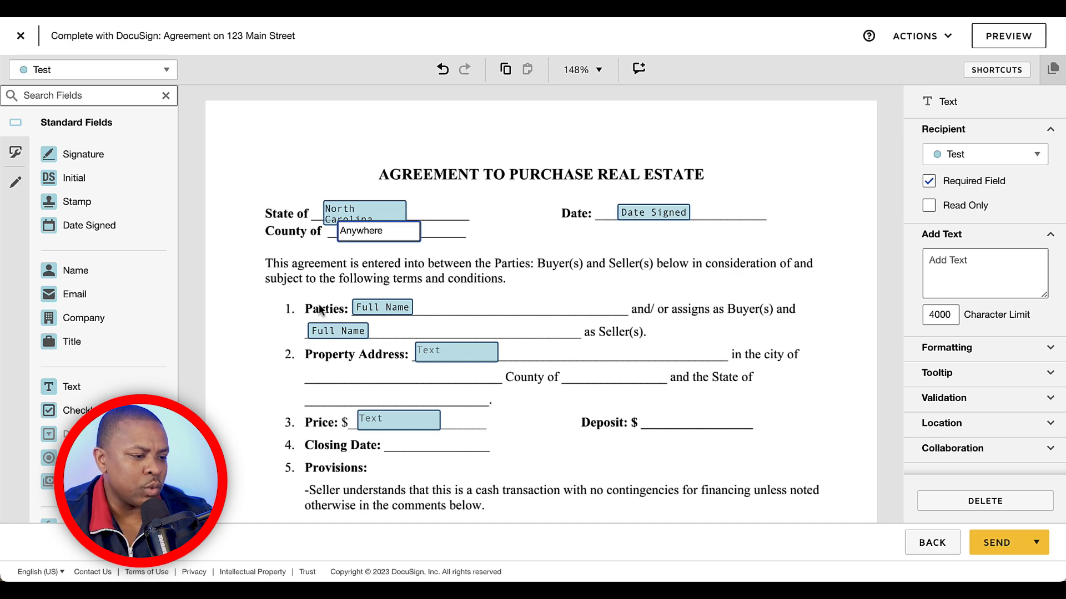
Reassign the Name field on the buyer's Parties blank to the recipient Mill Street Properties LLC.
click(387, 312)
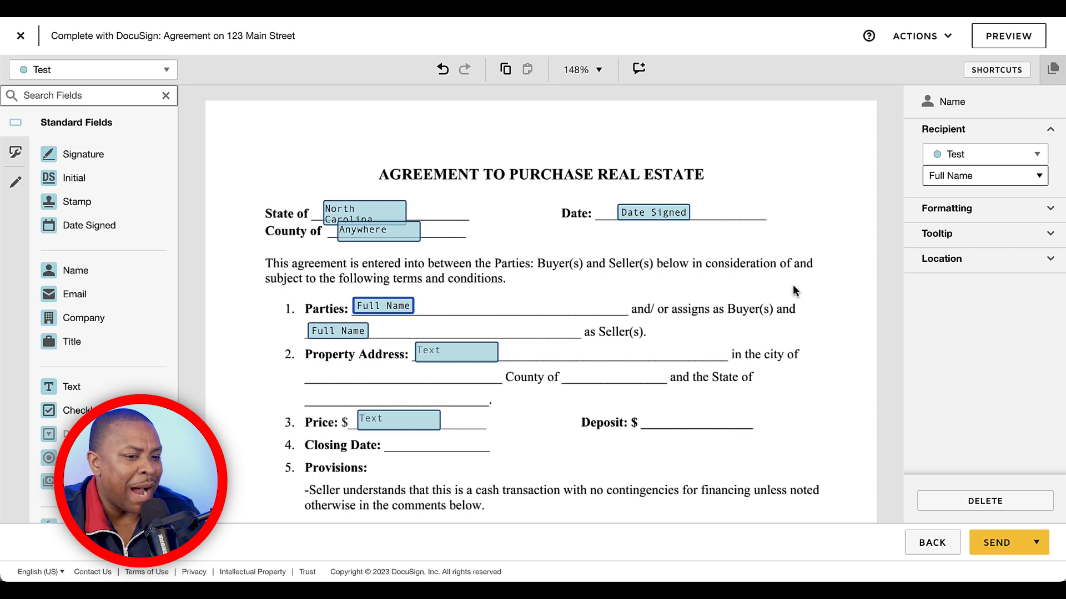
click(981, 155)
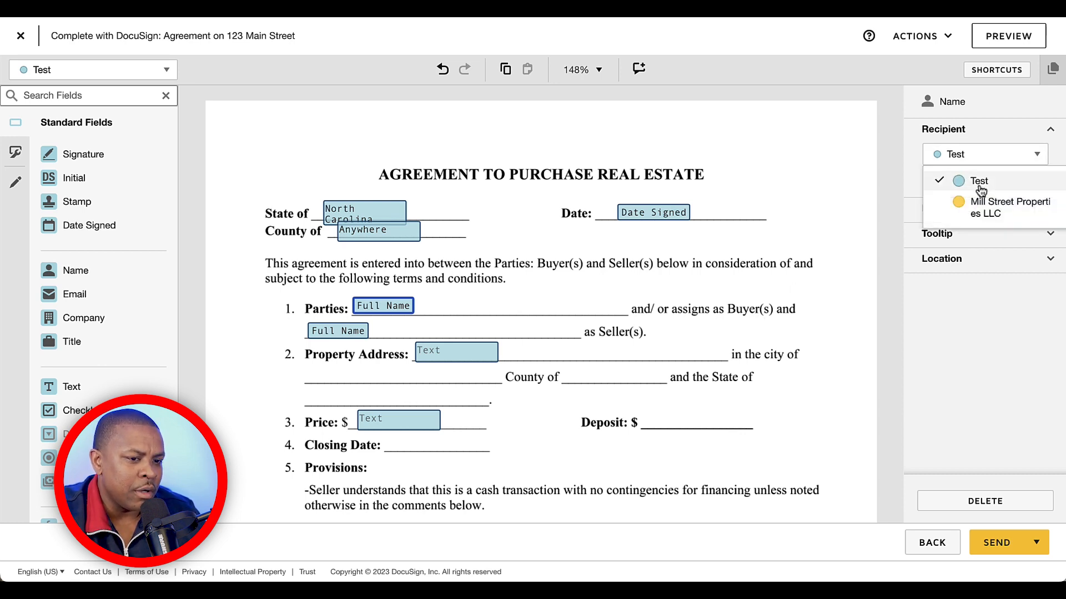
click(981, 209)
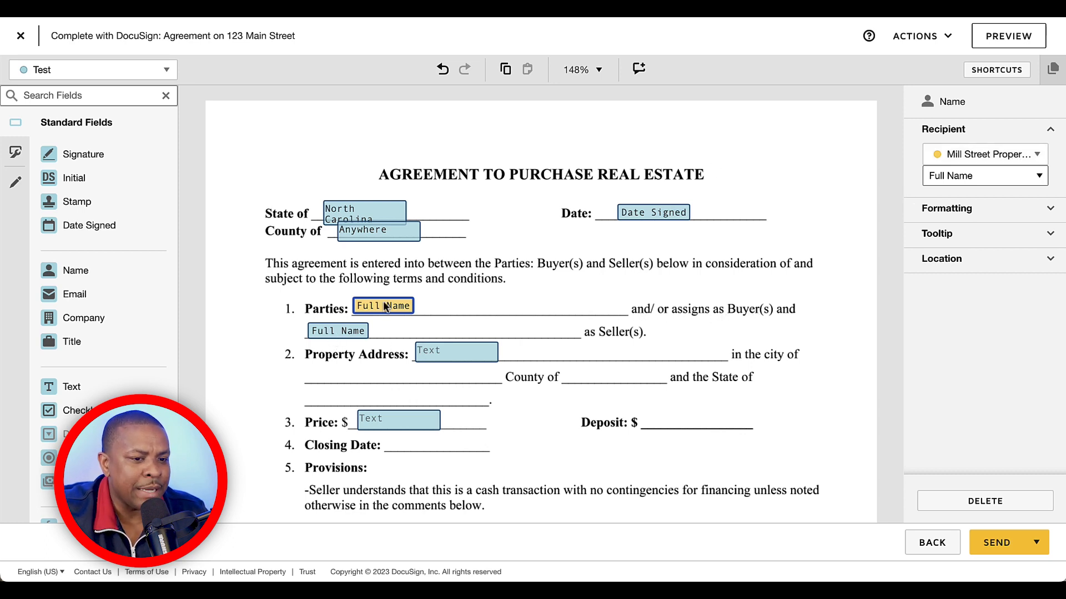
click(337, 335)
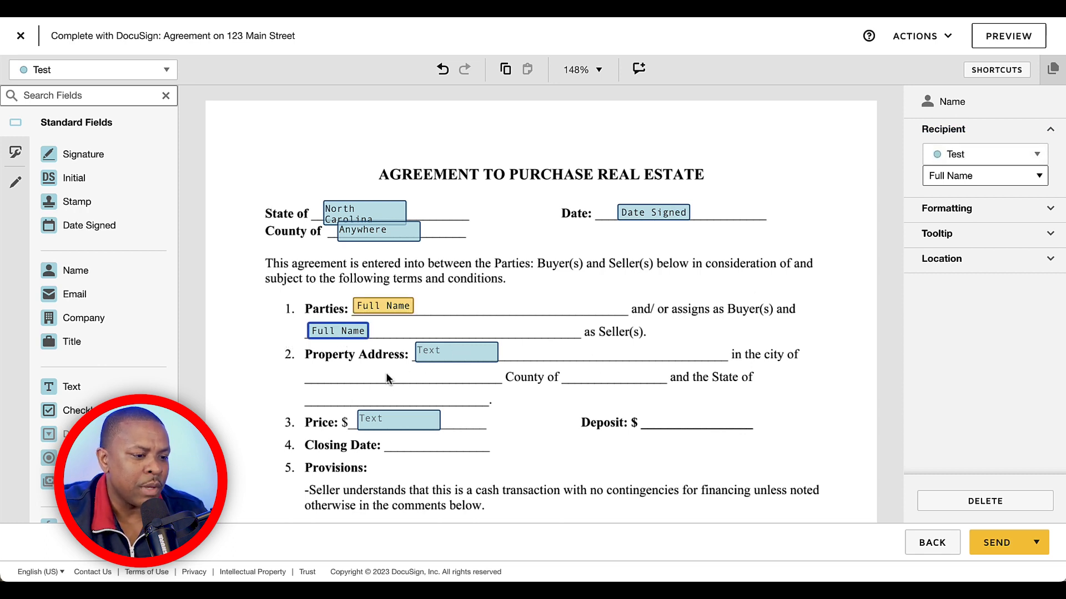
Prefill the Property Address field with the property's street address and widen the field along its blank.
click(436, 351)
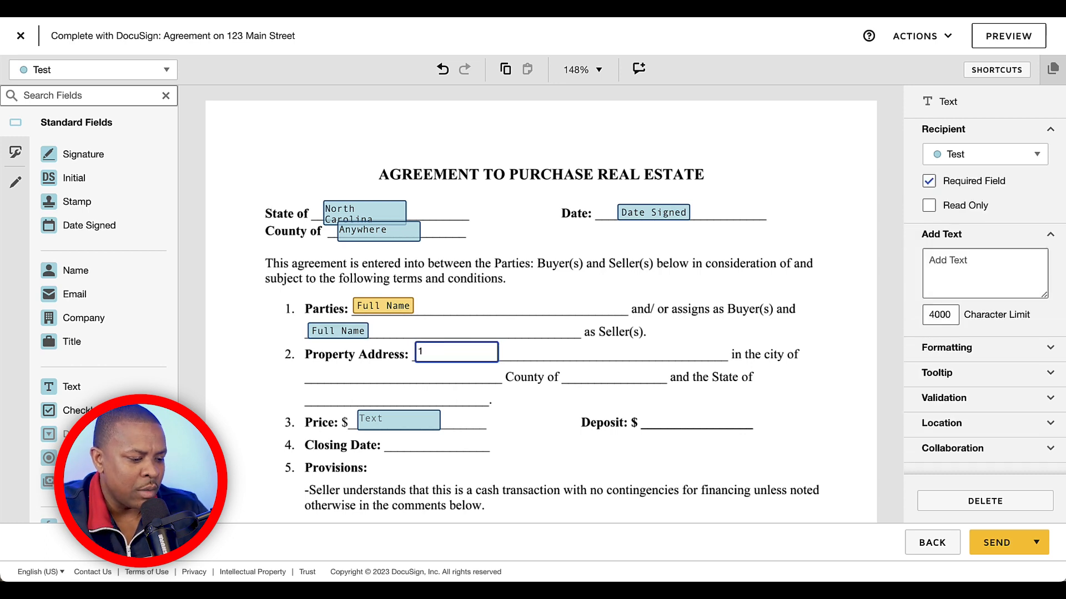
text(123 Main Str)
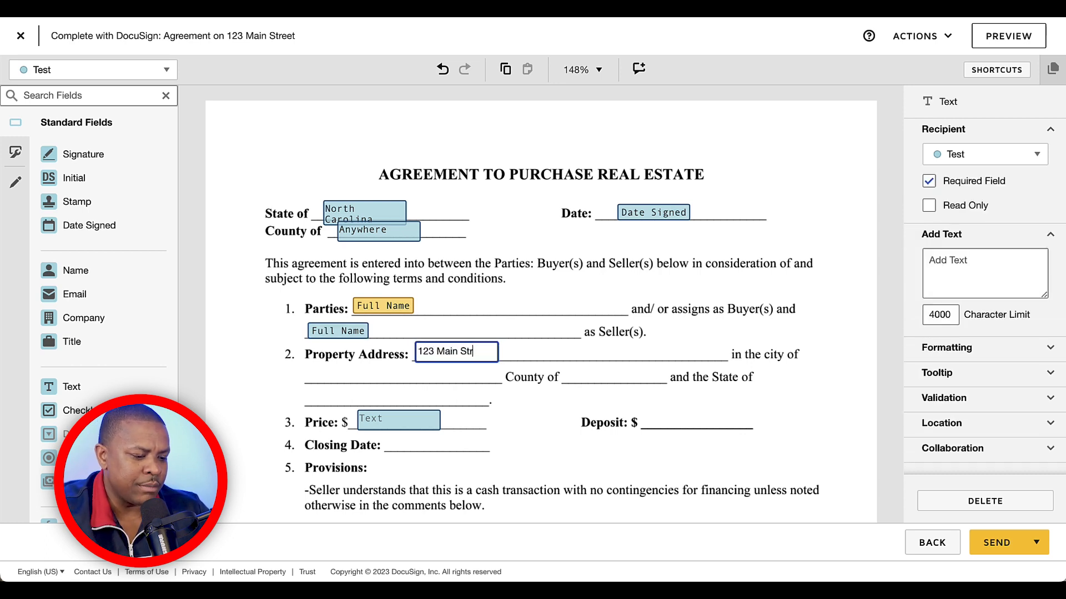
text(eet)
click(612, 378)
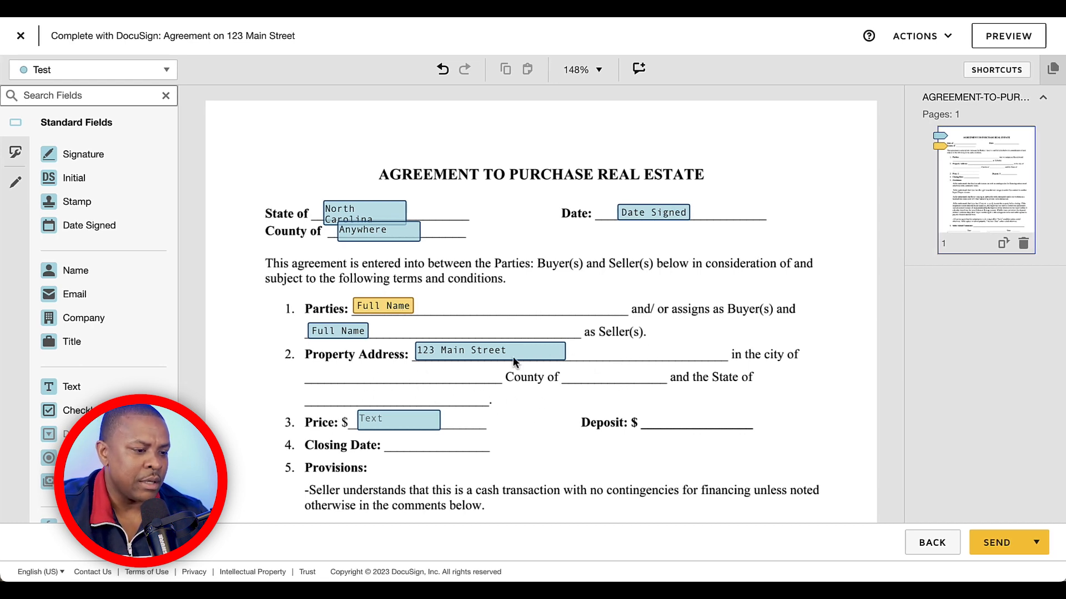
Prefill the Price field with 10,000.
click(375, 423)
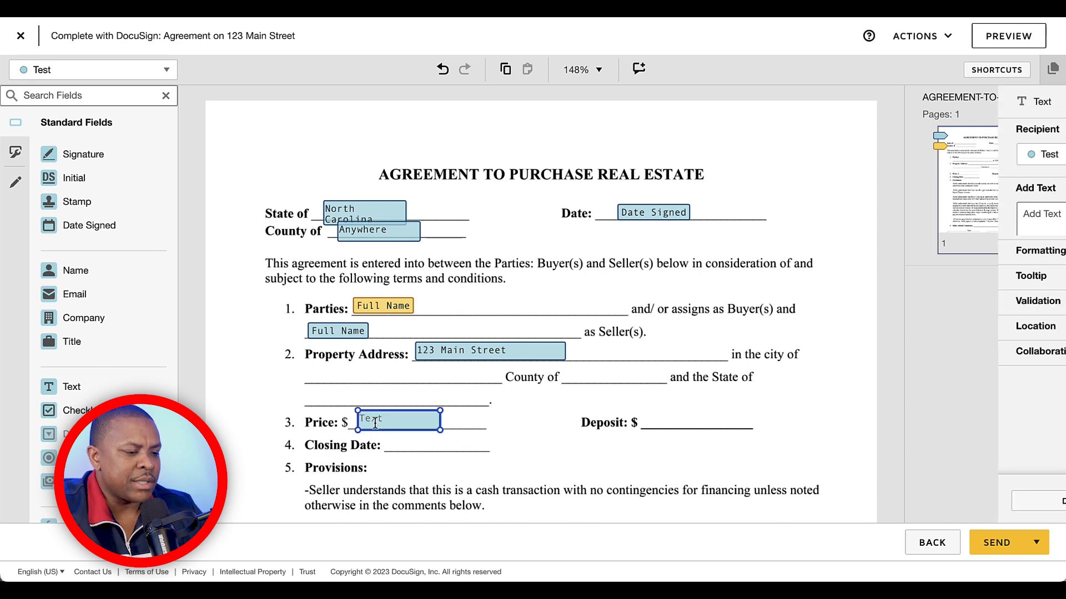
text(10)
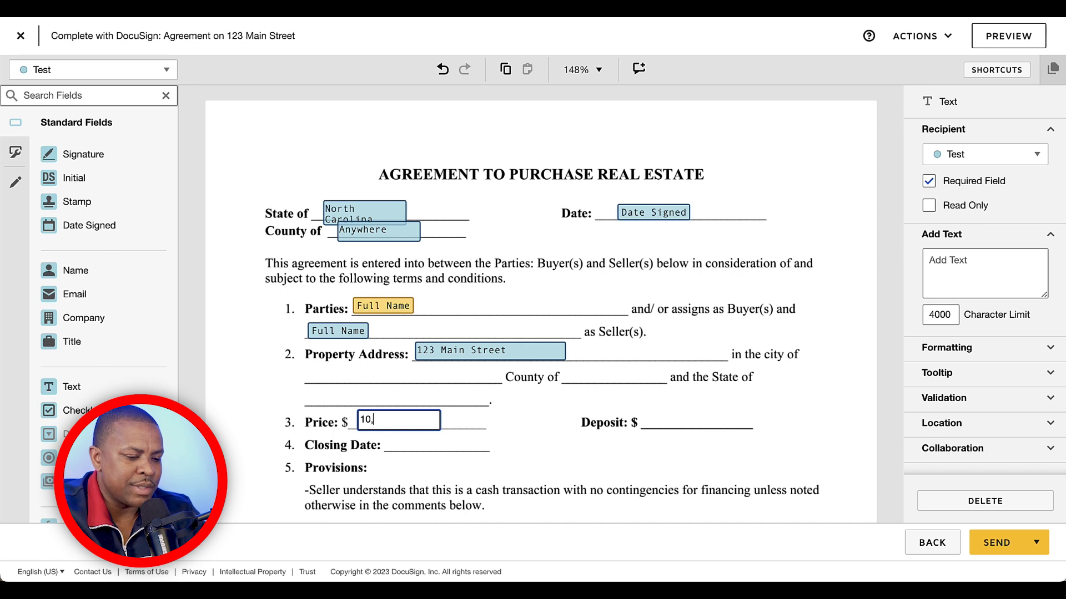
click(665, 423)
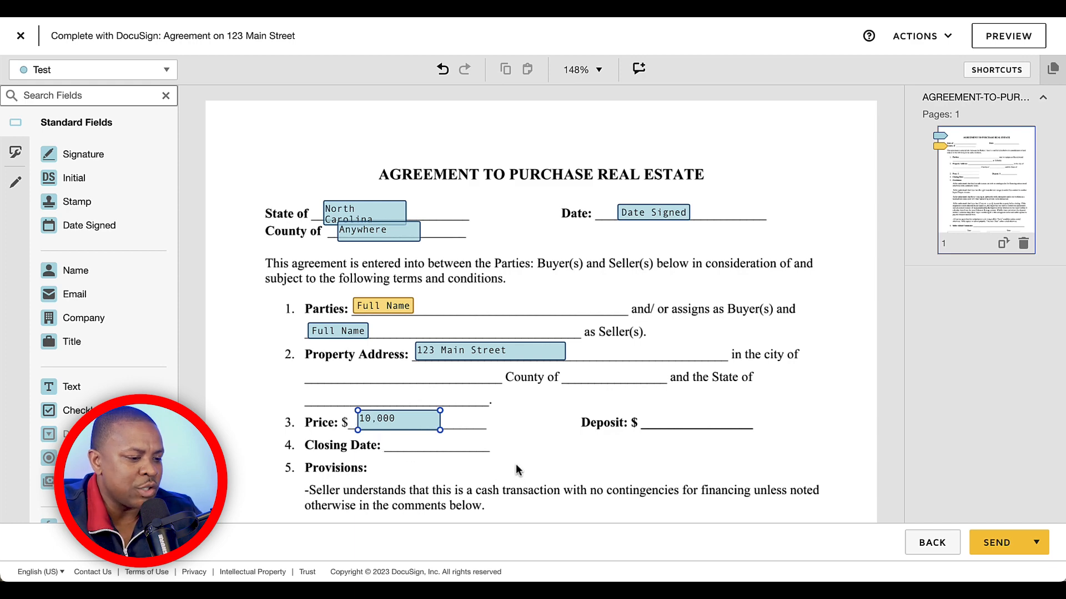
Enter "Buyer will pay all closing costs" in the Seller Added Comments field and widen it to the end of the line.
scroll(484, 451, down, 8)
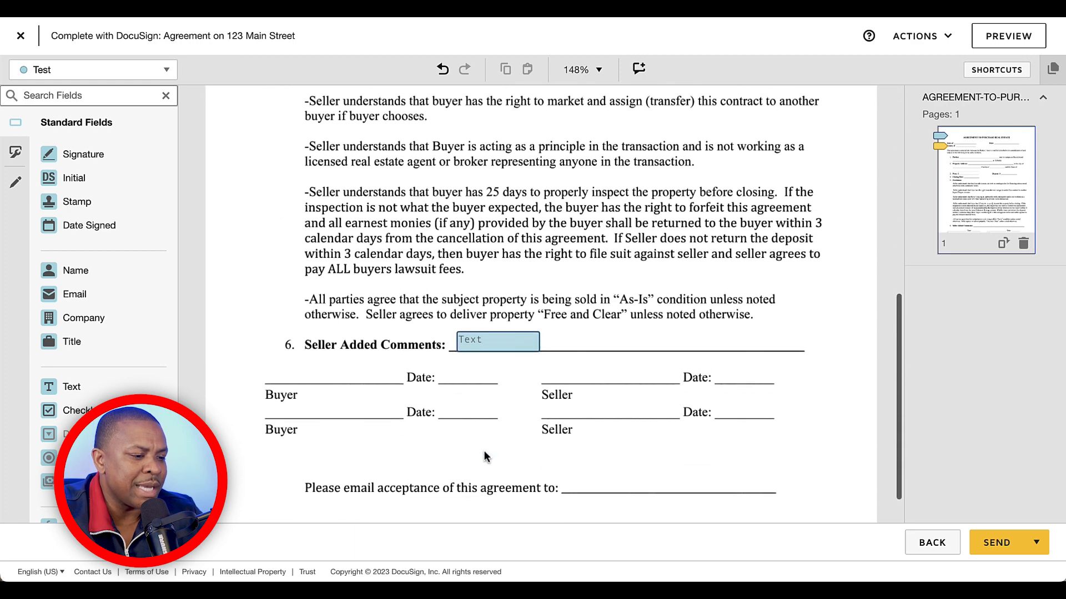
click(487, 332)
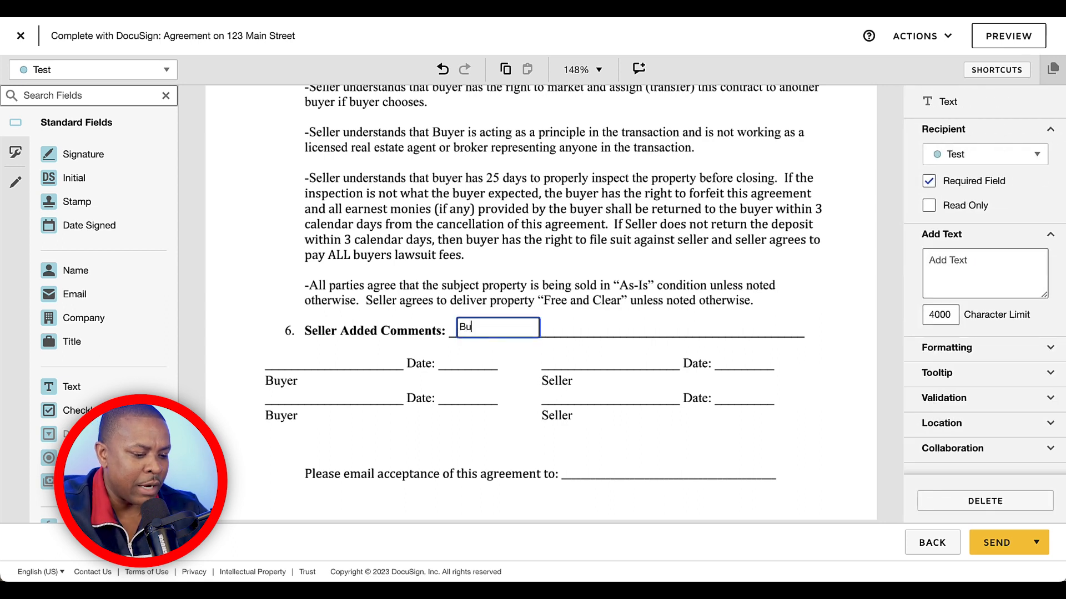
text(Buyer woi)
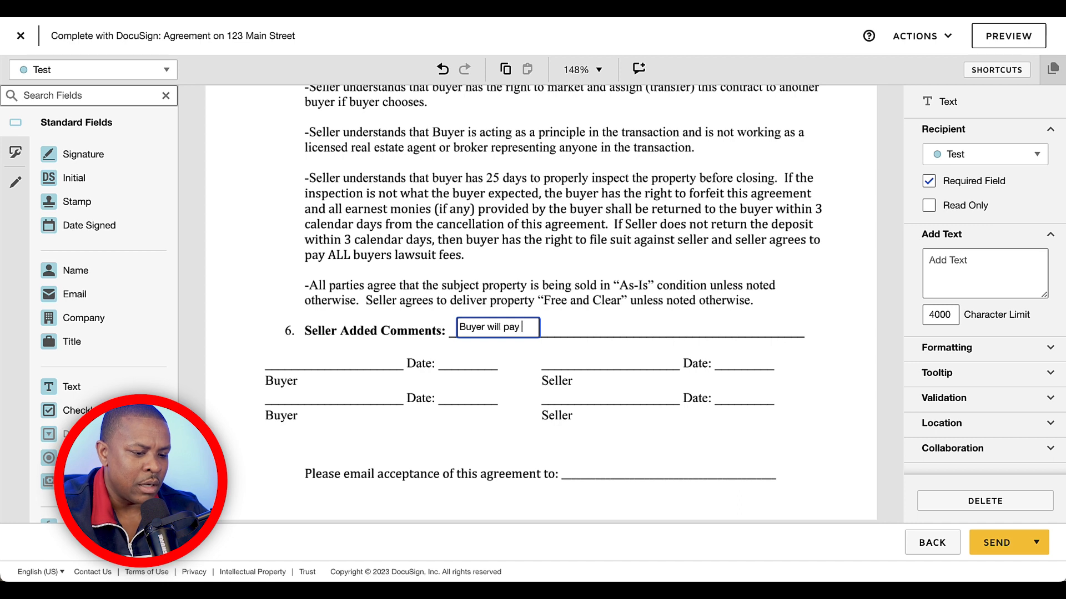
text(l pay all cli)
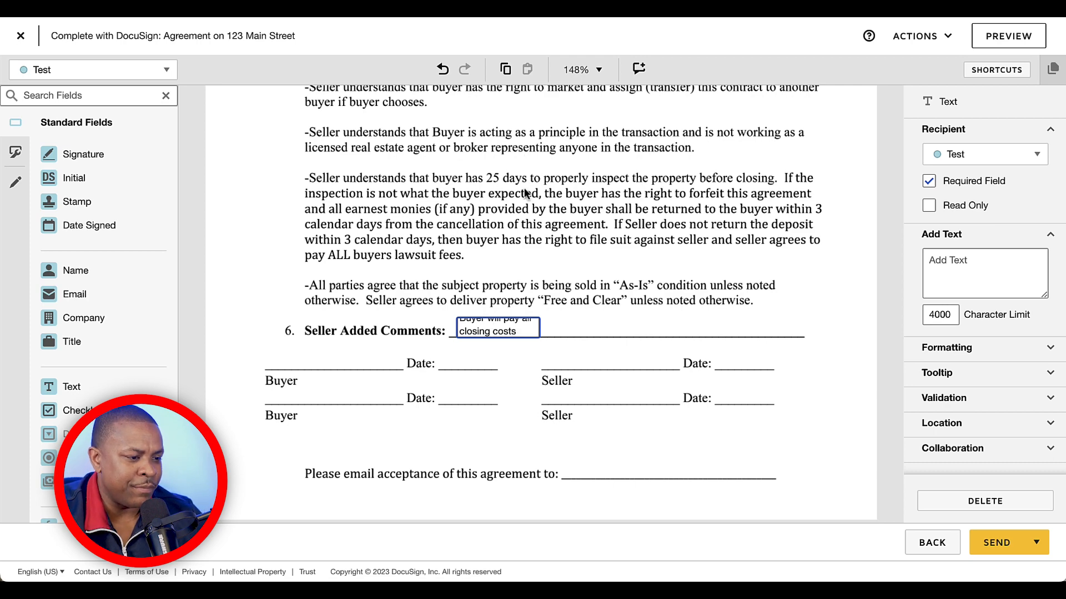
scroll(526, 190, up, 3)
scroll(526, 191, up, 1)
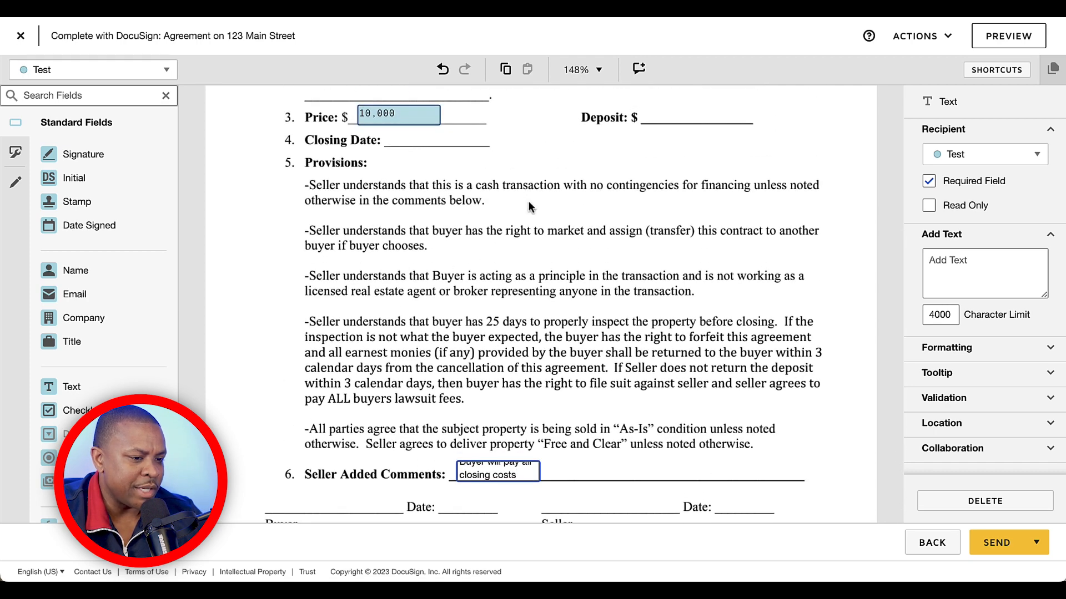
drag(538, 481, 795, 484)
drag(794, 484, 810, 483)
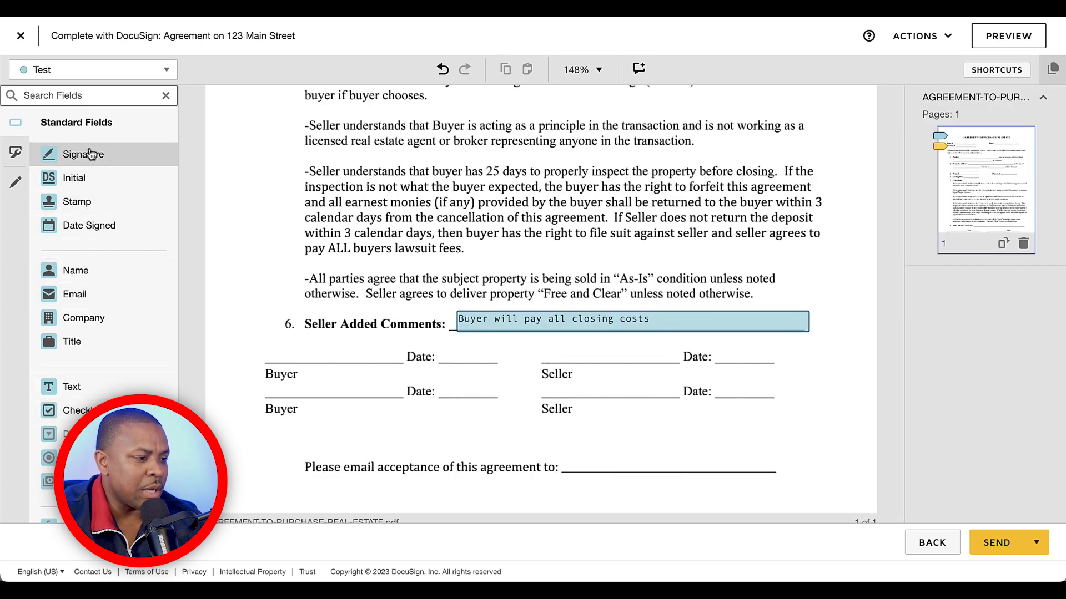
Place Signature and Date Signed fields on the first Buyer line and the first Seller line.
mouse_move(88, 161)
mouse_down()
mouse_move(302, 307)
mouse_move(280, 341)
mouse_up()
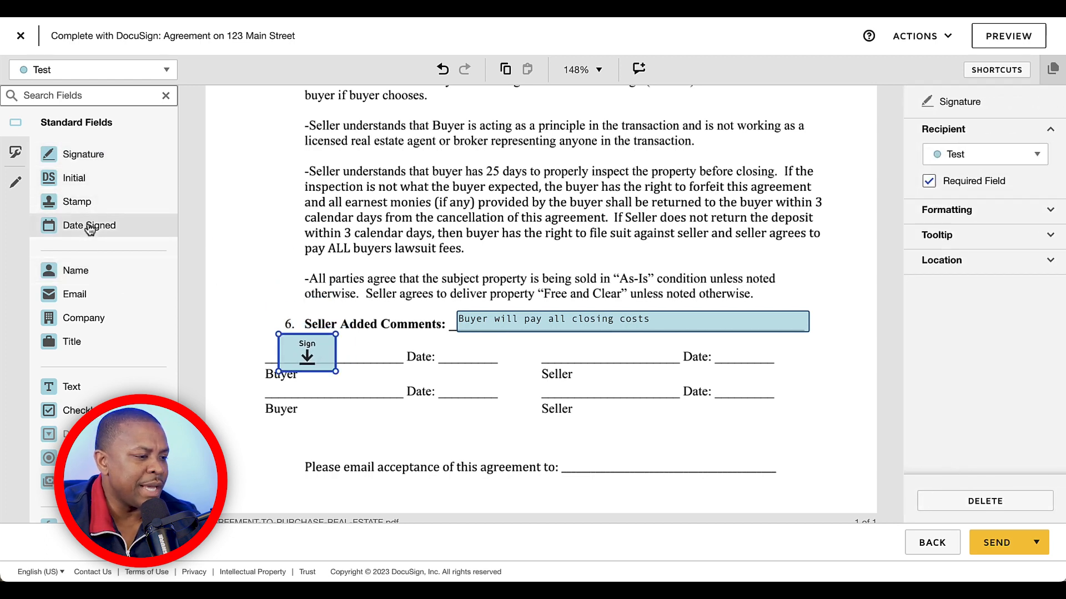
drag(83, 226, 437, 351)
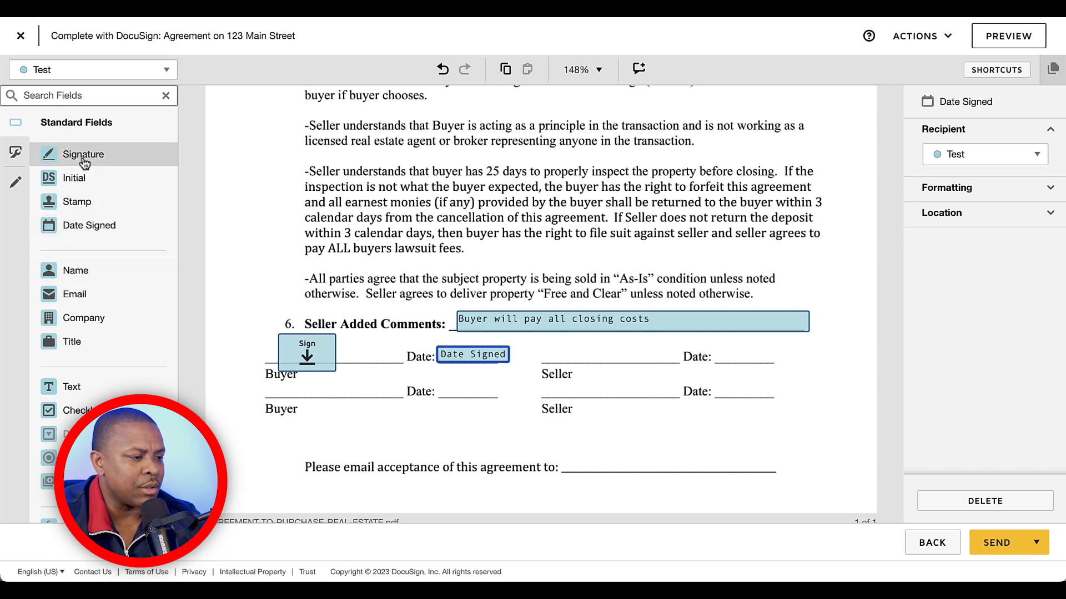
drag(88, 155, 535, 339)
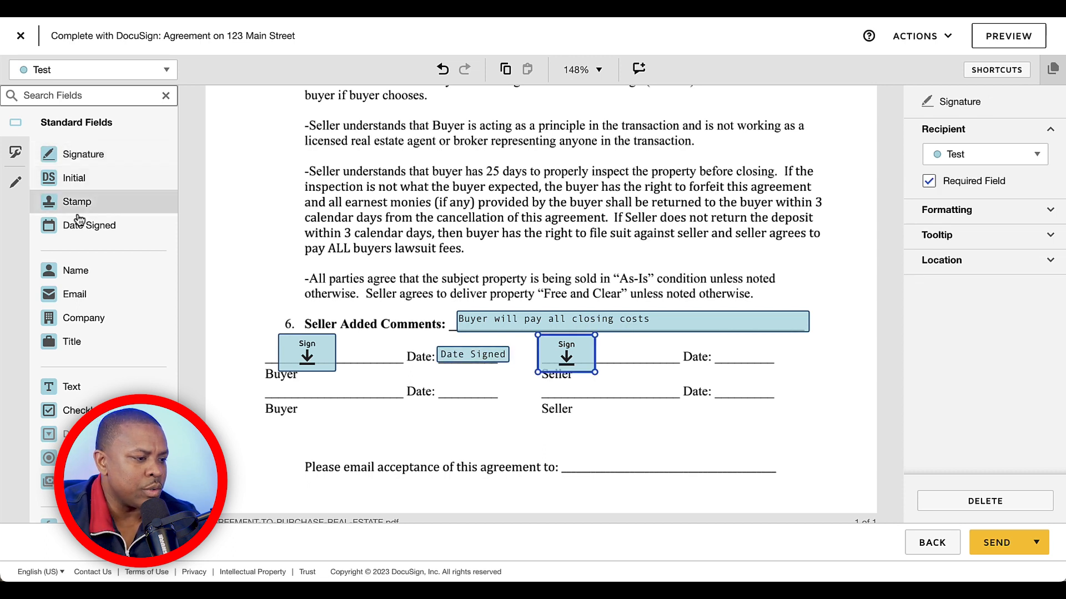
drag(89, 225, 716, 355)
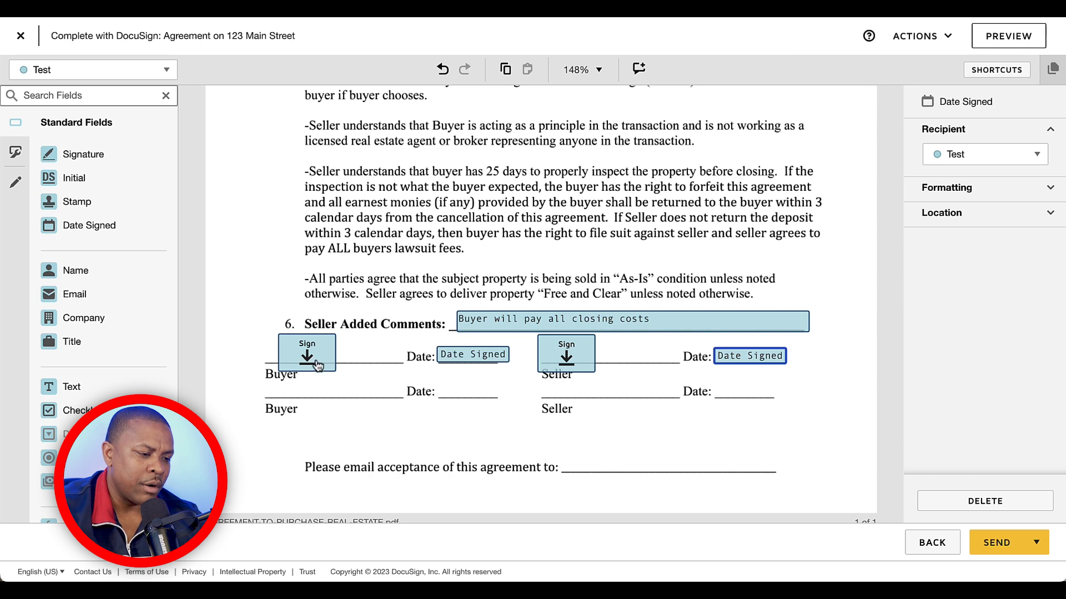
Reassign the Signature and Date Signed fields on the Buyer line to the recipient Mill Street Properties LLC.
click(313, 364)
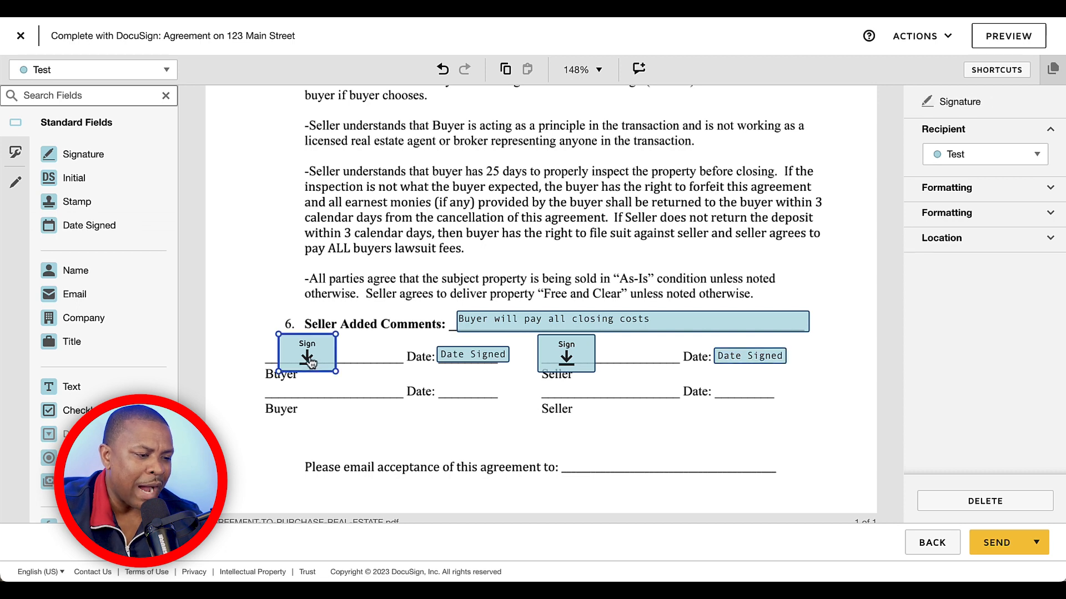
click(1006, 165)
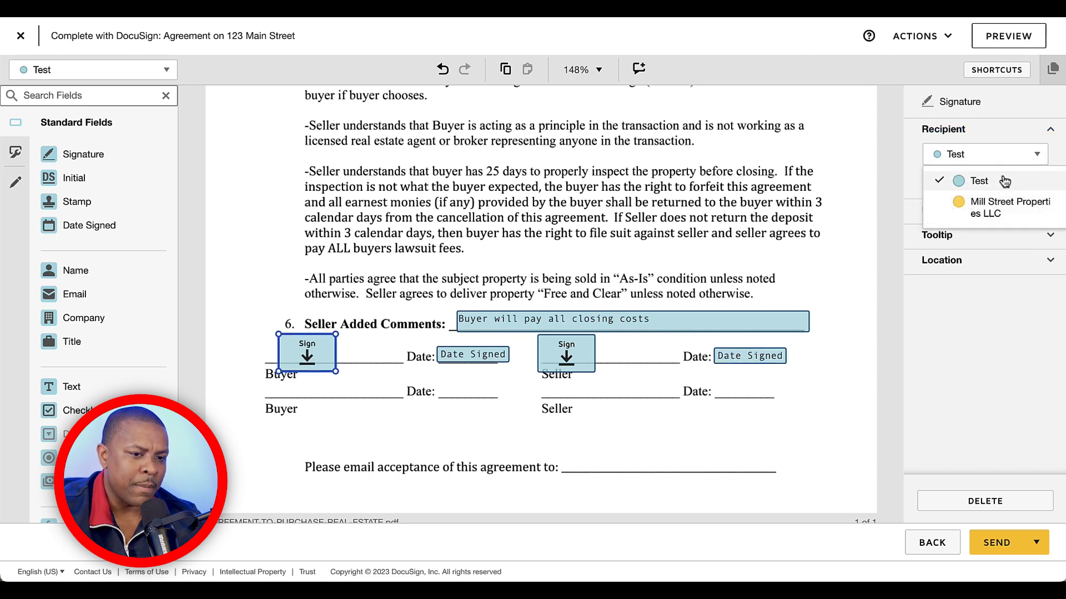
click(999, 214)
click(489, 356)
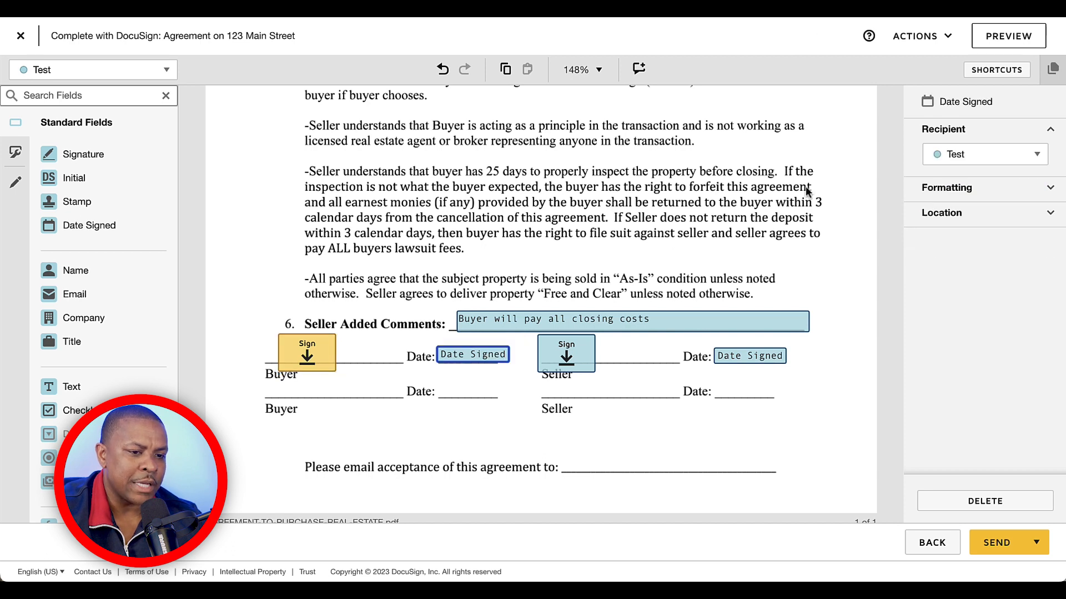
click(965, 157)
click(977, 207)
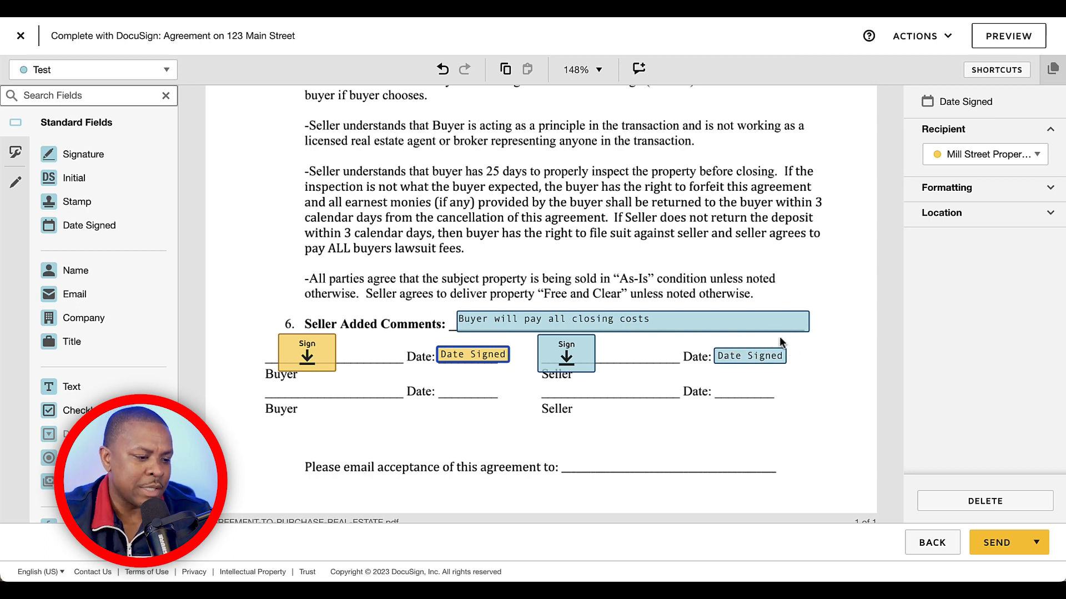
click(331, 494)
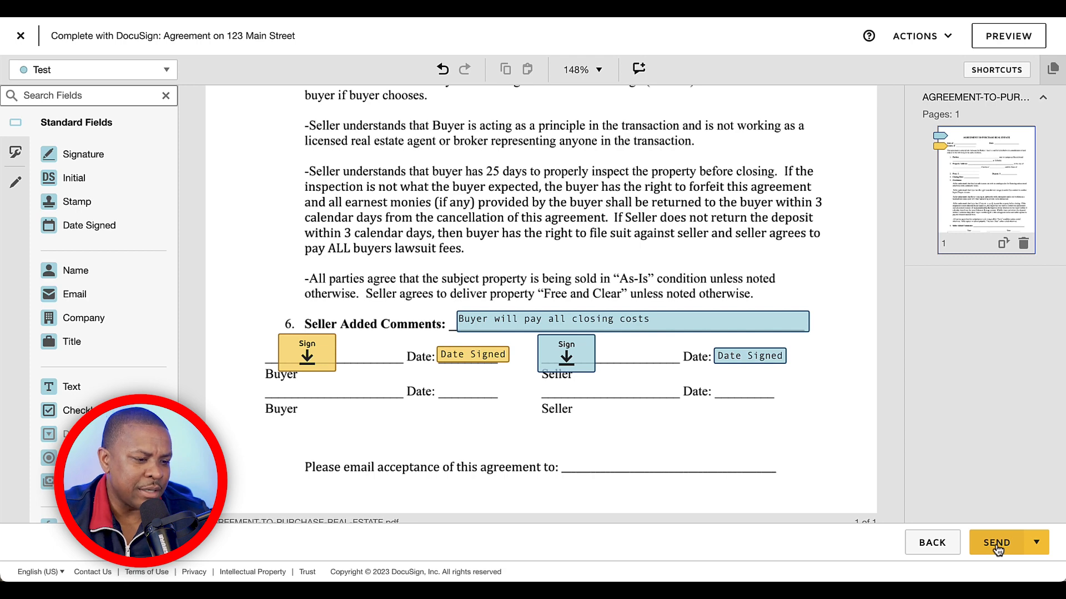
scroll(821, 379, down, 1)
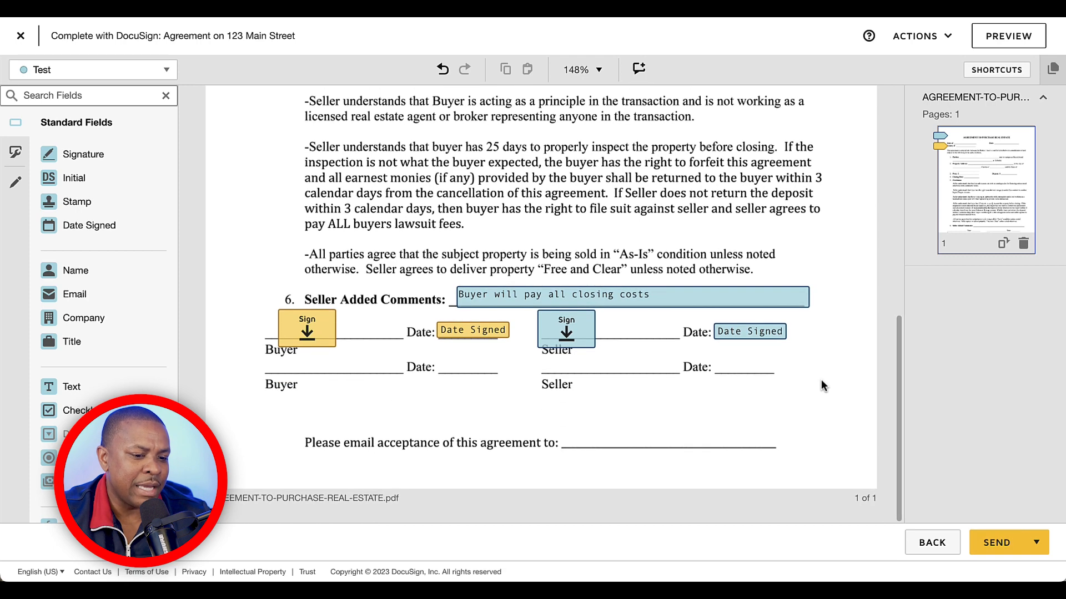
scroll(821, 379, up, 5)
click(921, 36)
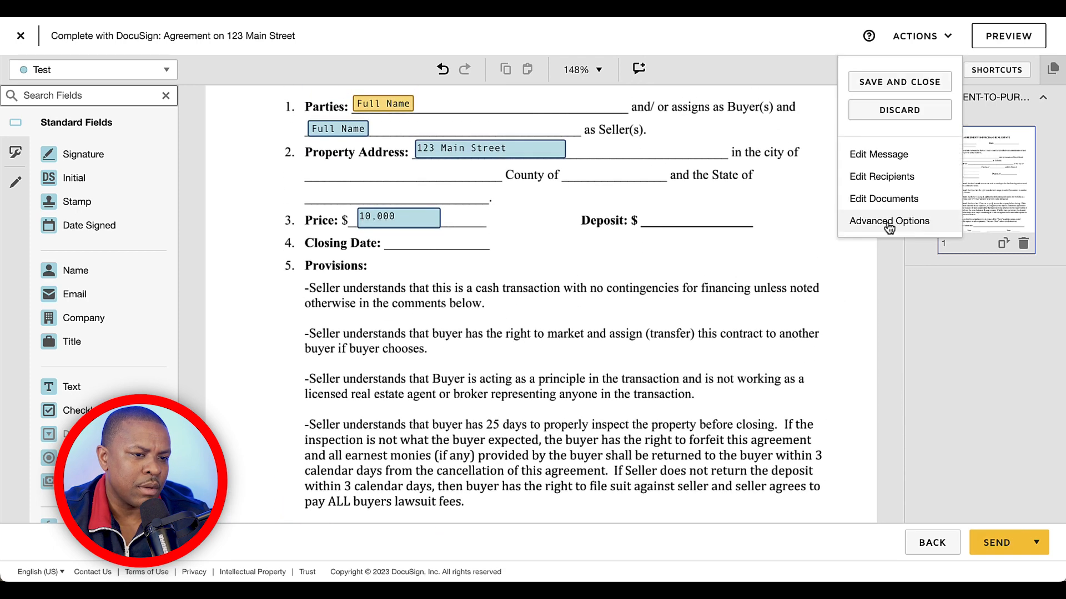
click(778, 45)
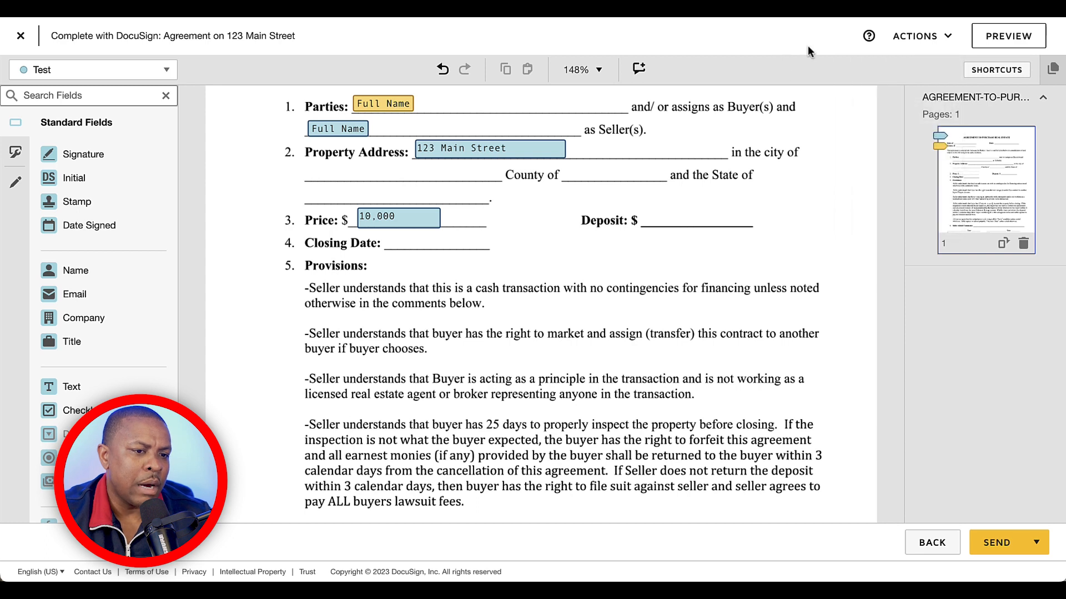
Try automatic reminders in the envelope's advanced options, with 2 days before the first reminder and 2 days between reminders, and discard the changes.
click(946, 39)
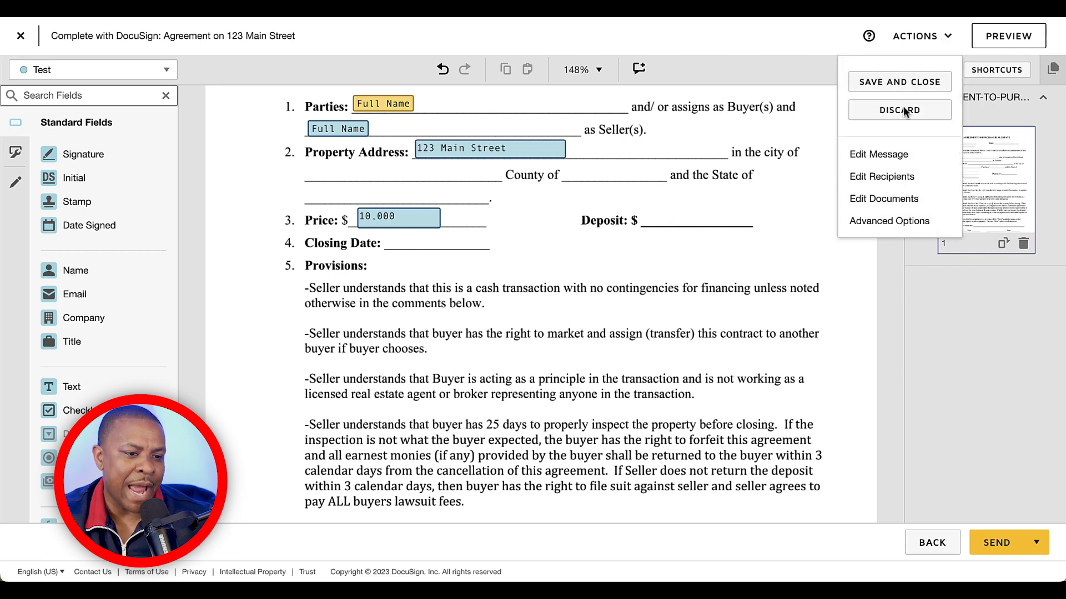
click(892, 221)
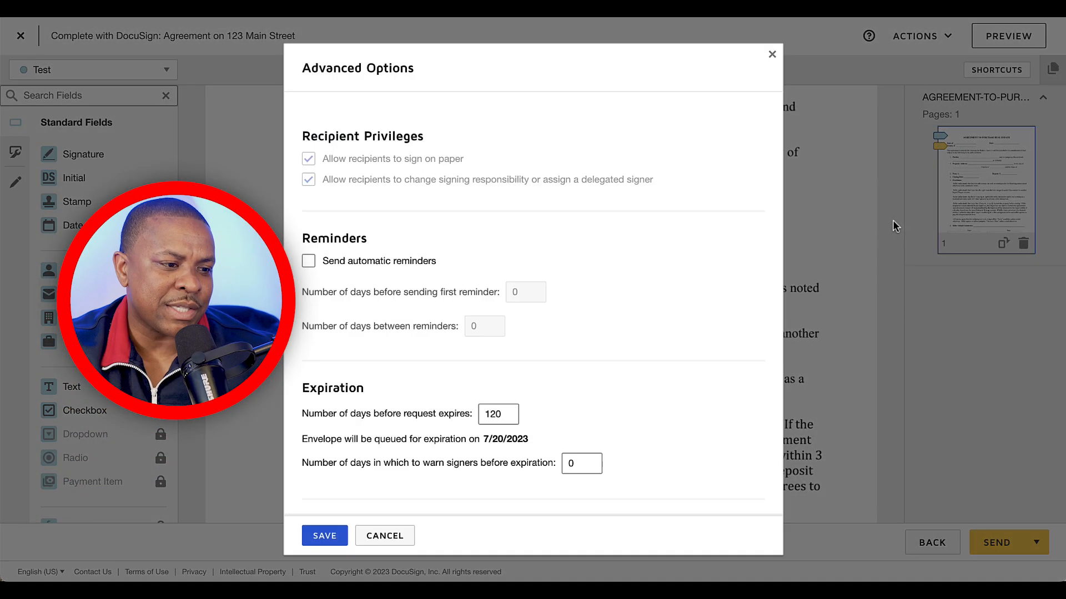
click(309, 262)
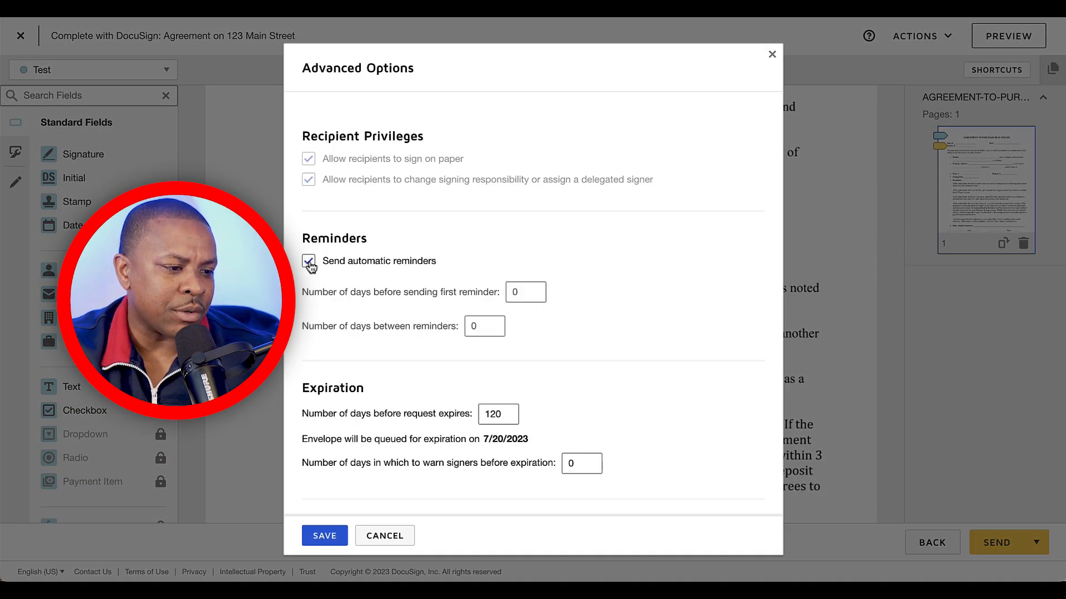
click(533, 293)
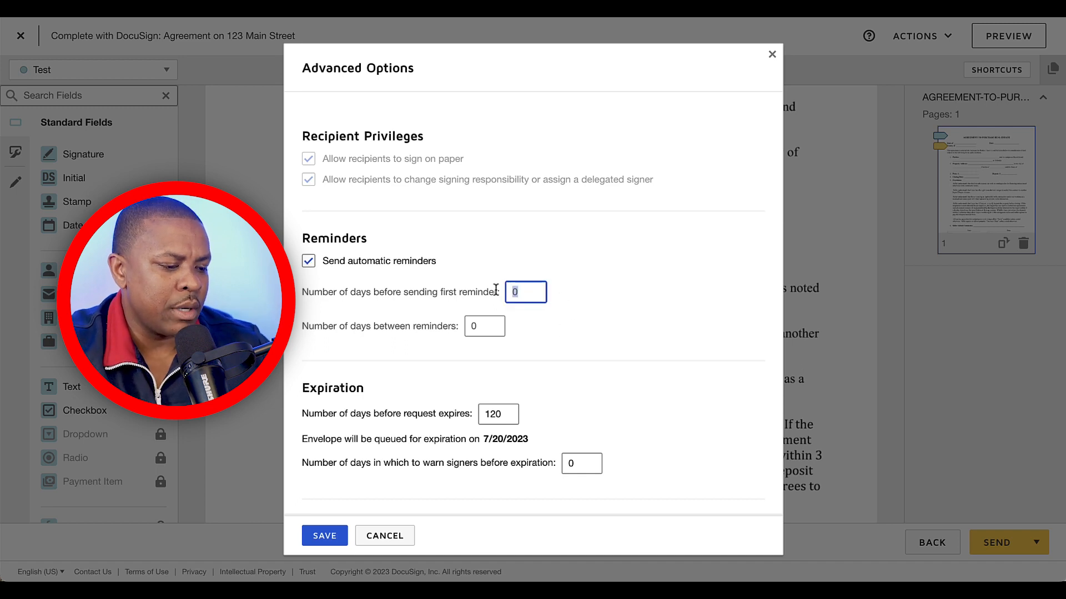
key(BackSpace)
text(2)
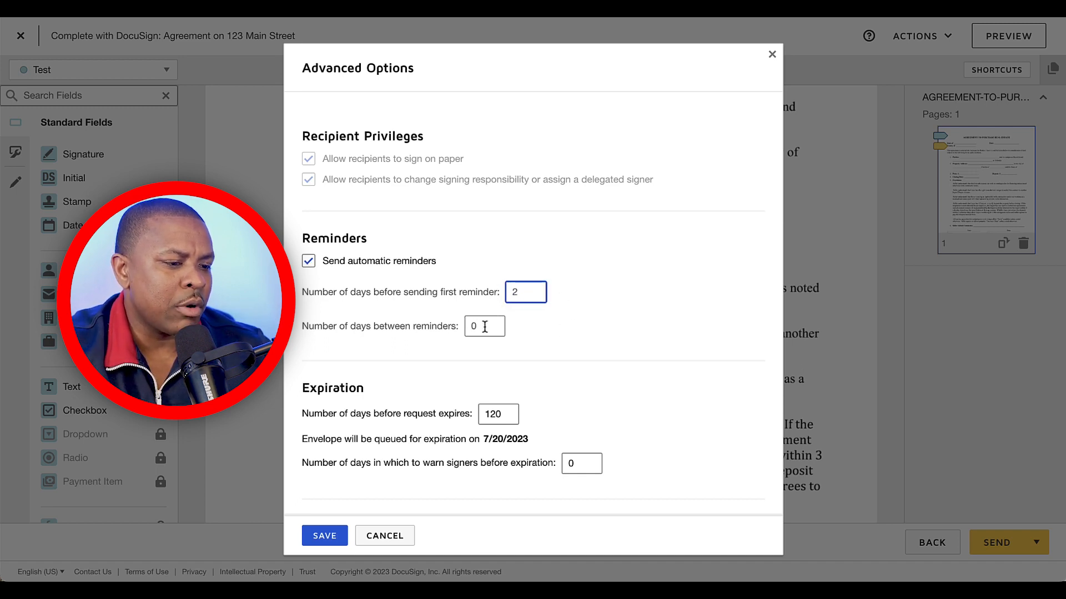
drag(485, 328, 464, 329)
text(2)
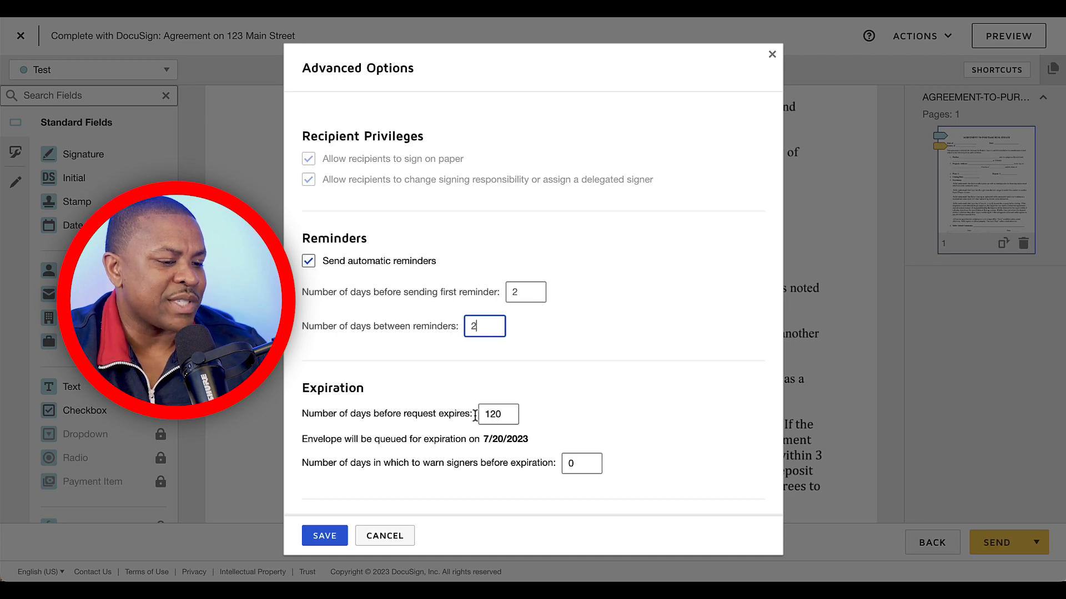
click(507, 416)
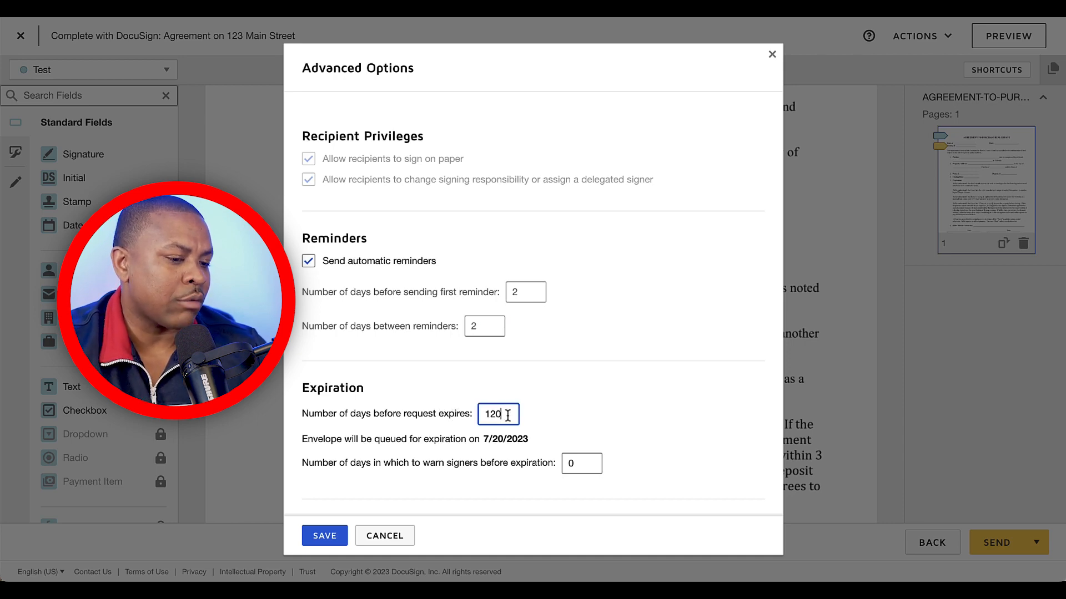
click(383, 536)
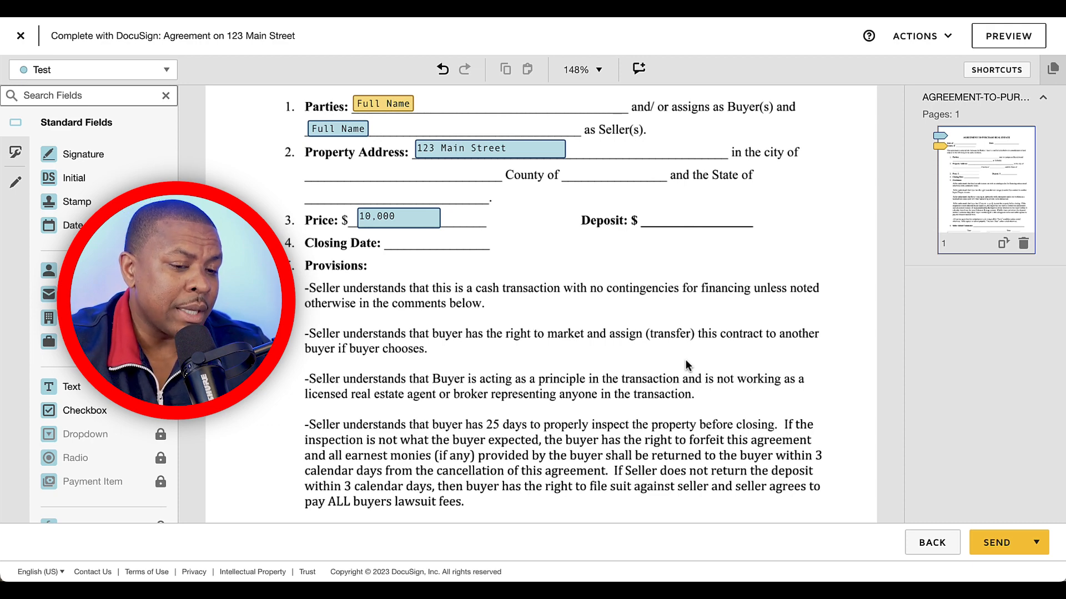
scroll(686, 365, up, 3)
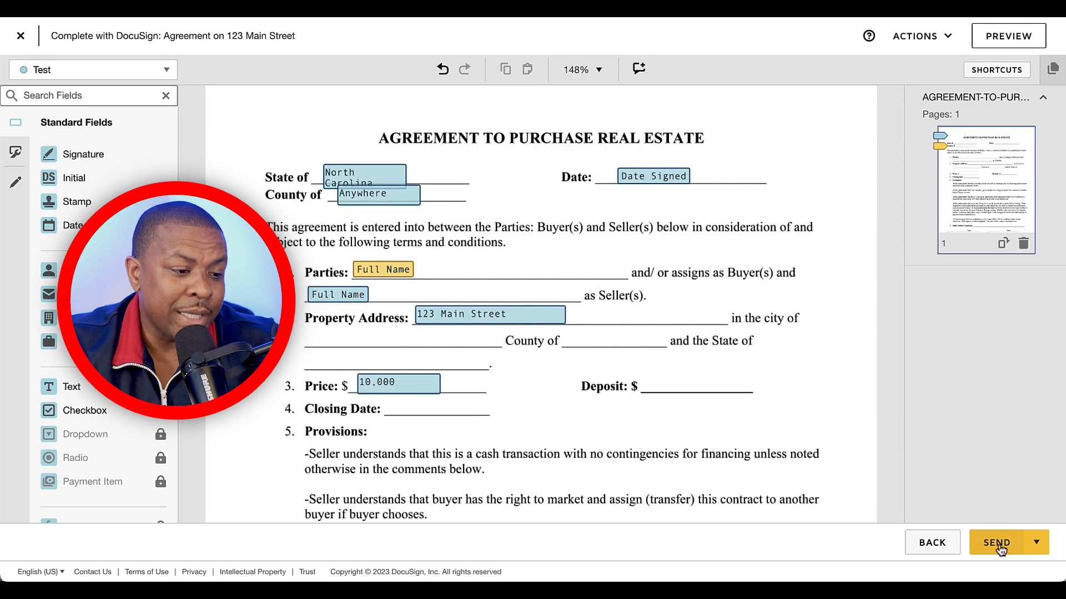